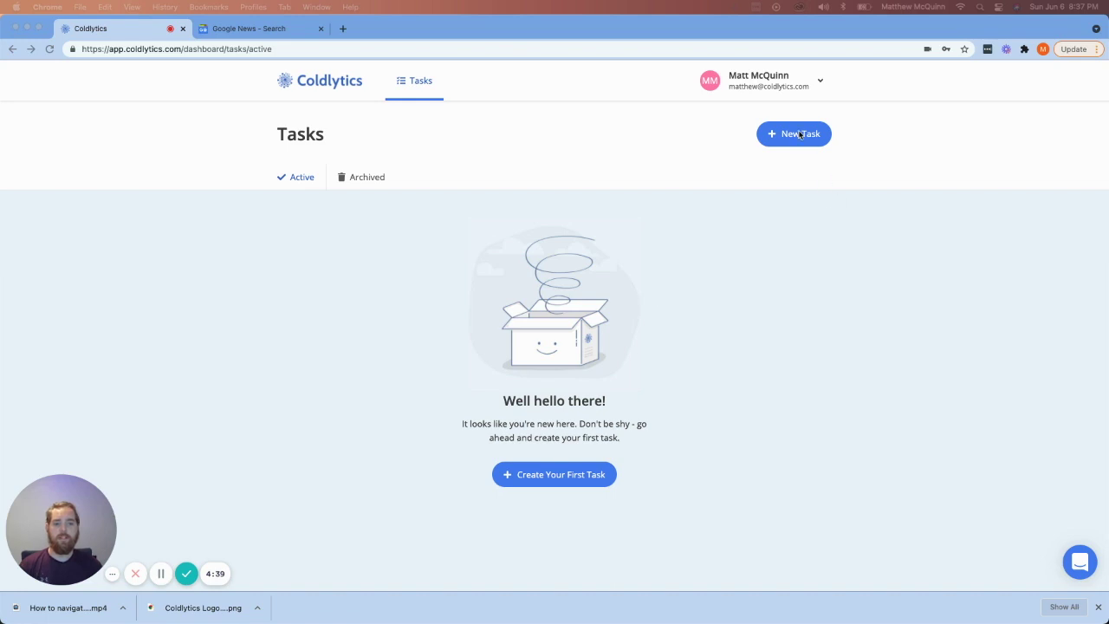
Start creating the first task and choose Custom Sales Signals as its strategy
left_click(562, 479)
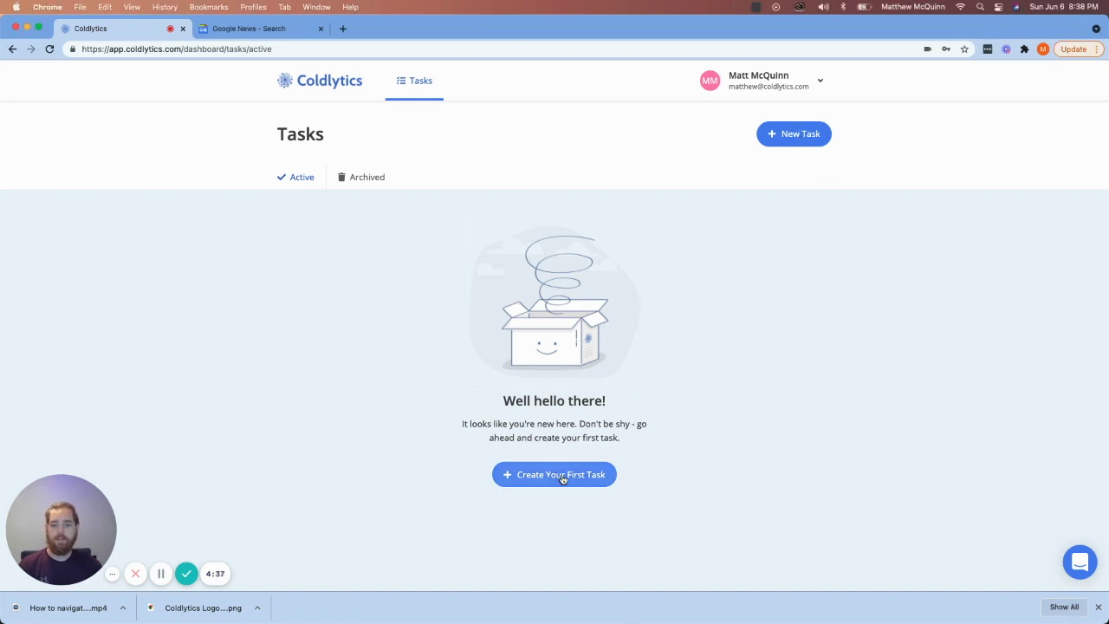
left_click(562, 479)
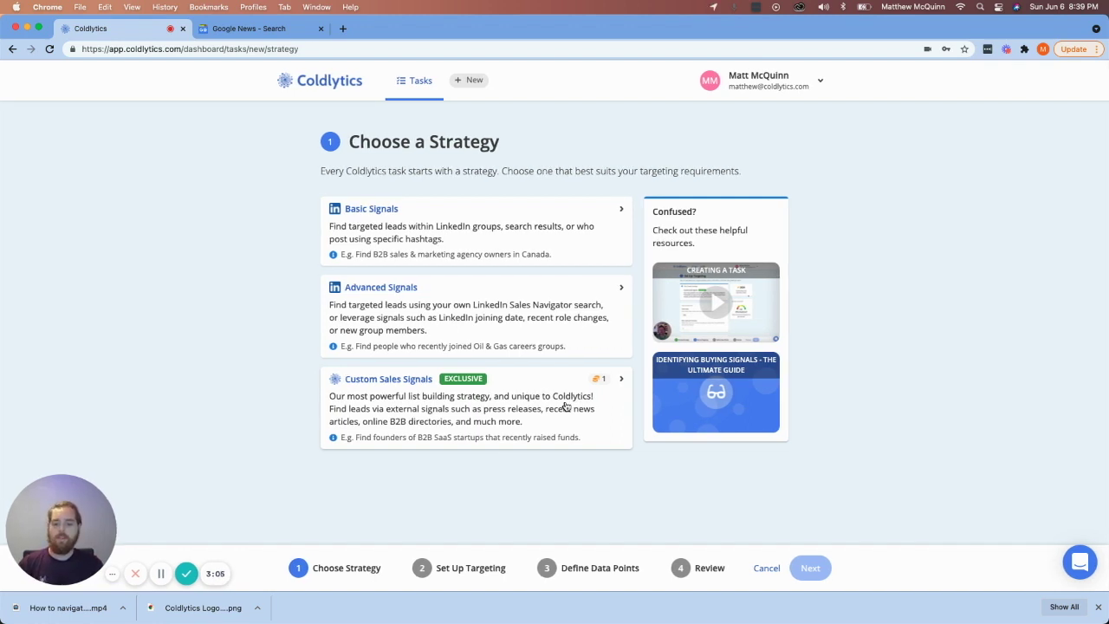
left_click(565, 406)
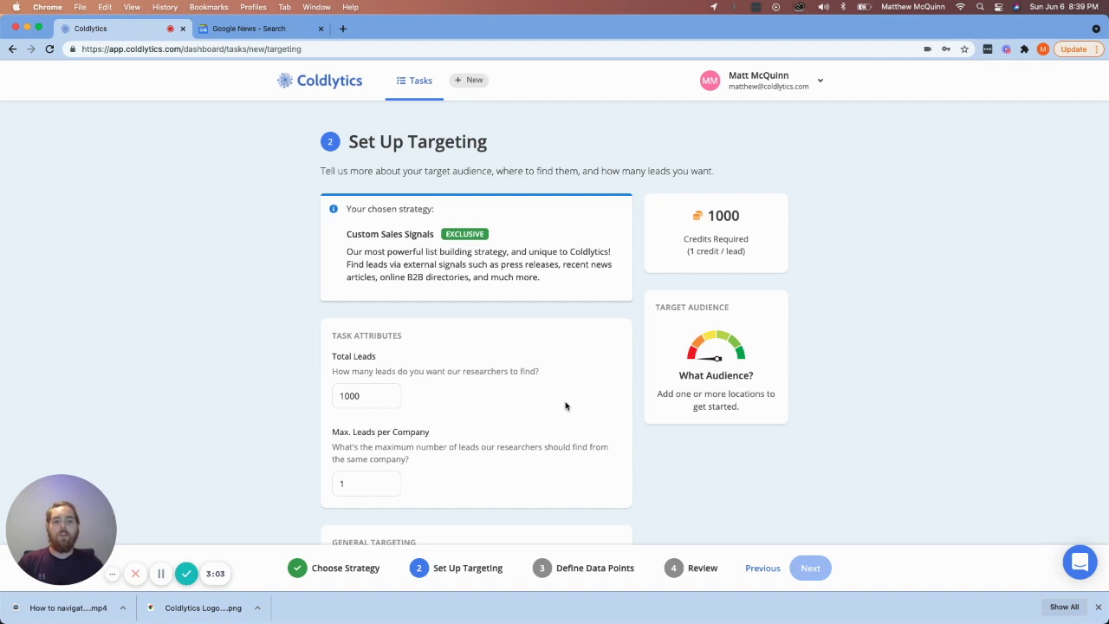
Set the maximum leads per company to 2 in the task attributes
scroll(564, 406, "down", 2)
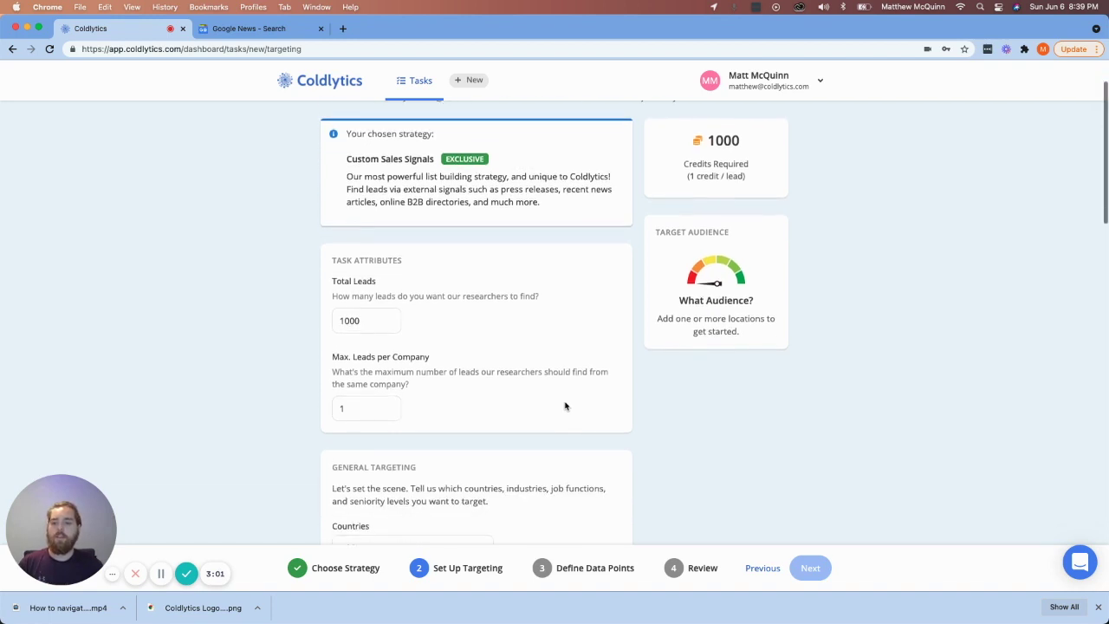
left_click(370, 322)
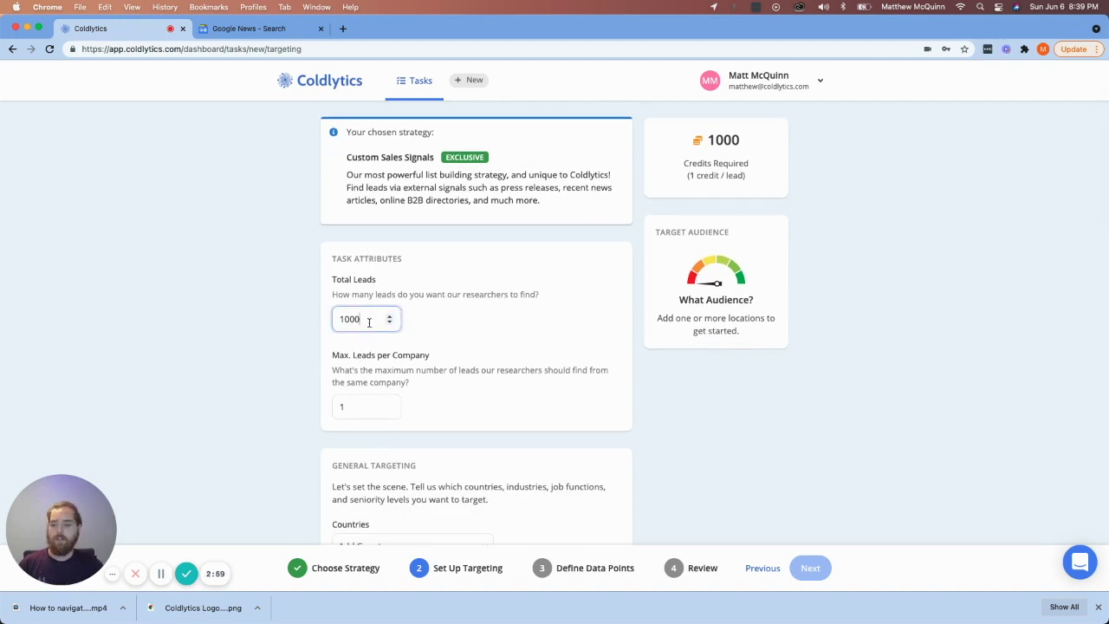
scroll(525, 436, "down", 1)
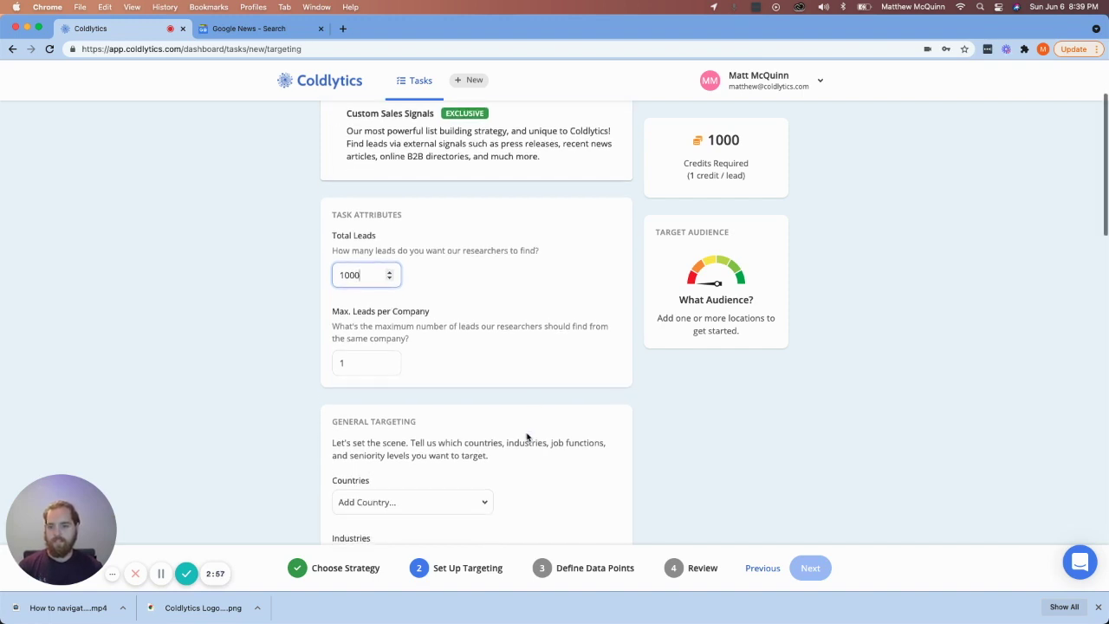
left_click(392, 360)
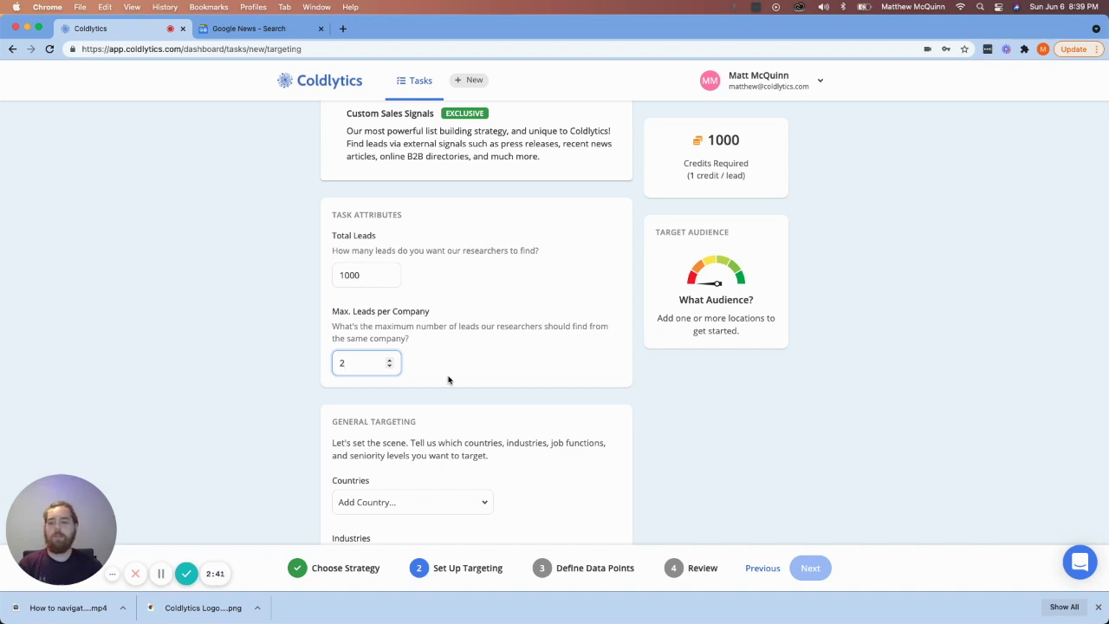
Add United States as a target country in the general targeting section
scroll(447, 379, "down", 5)
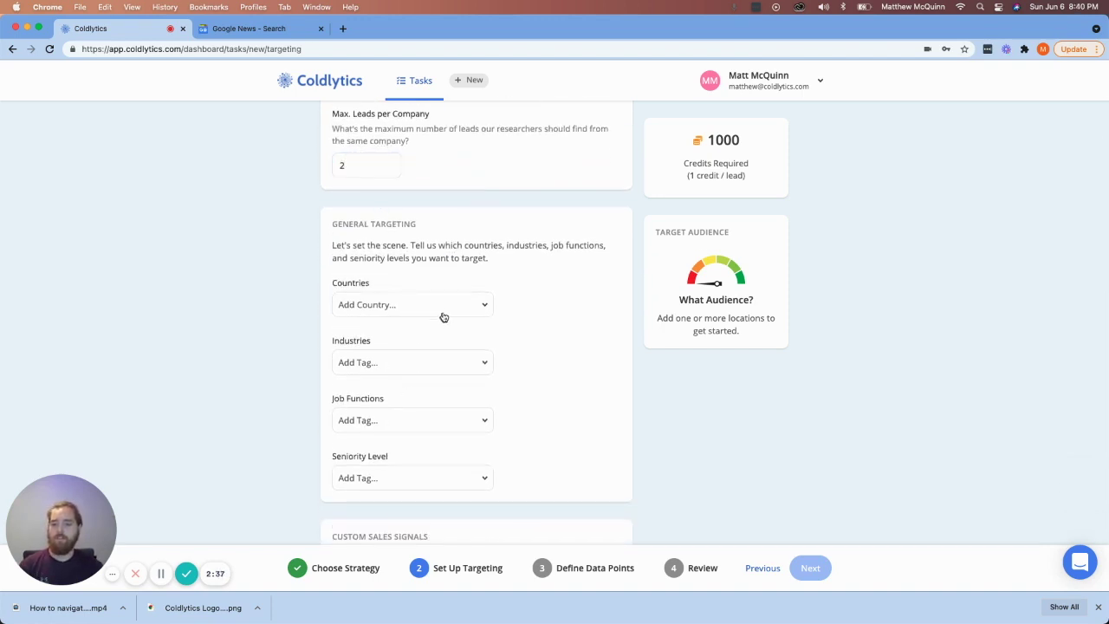
left_click(440, 312)
type("united")
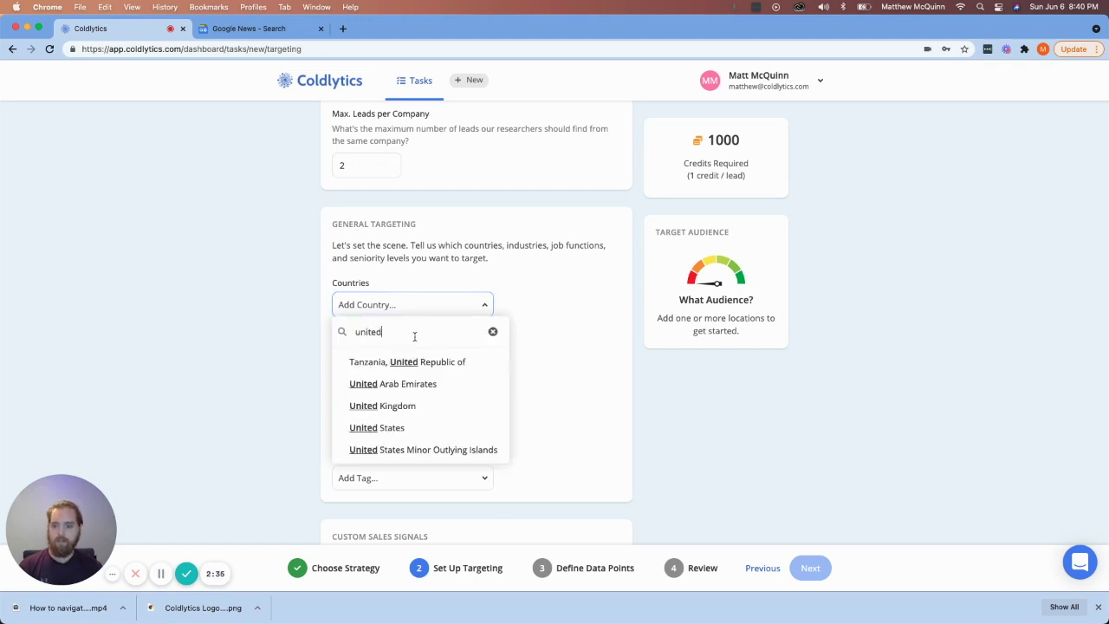
left_click(392, 428)
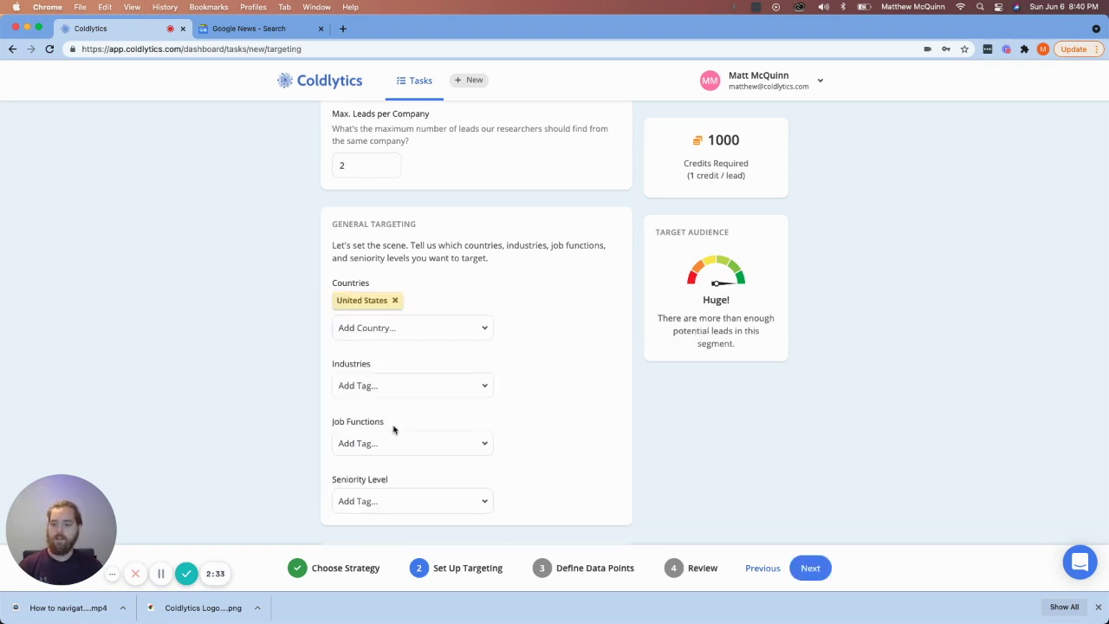
Add the Computer Software industry to the general targeting criteria
left_click(421, 390)
scroll(544, 427, "up", 1)
scroll(554, 445, "down", 4)
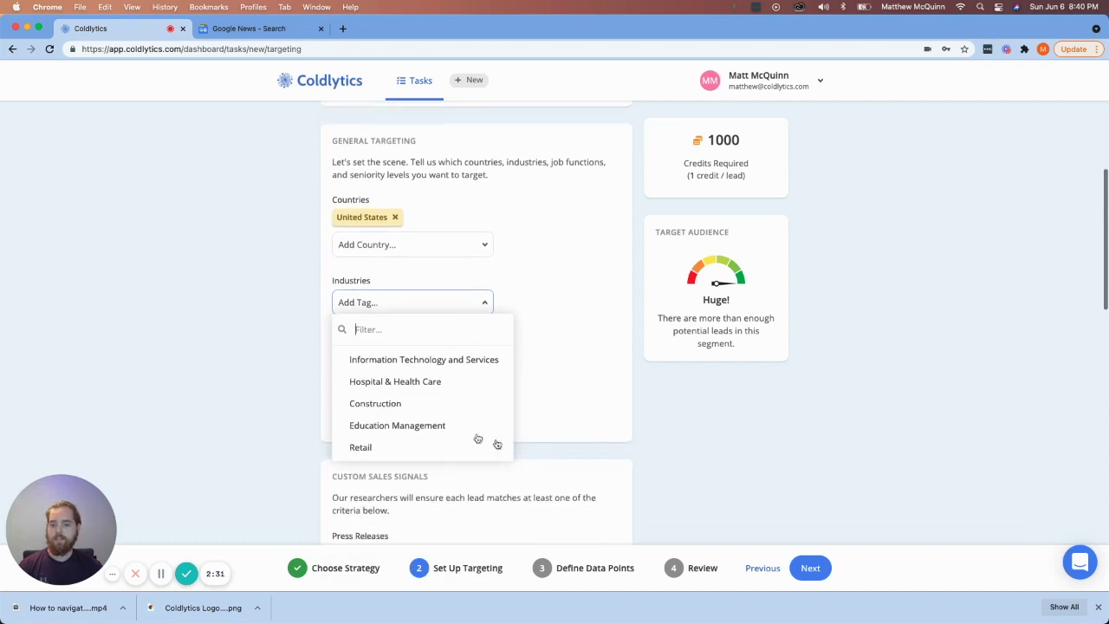
scroll(483, 440, "down", 3)
left_click(425, 404)
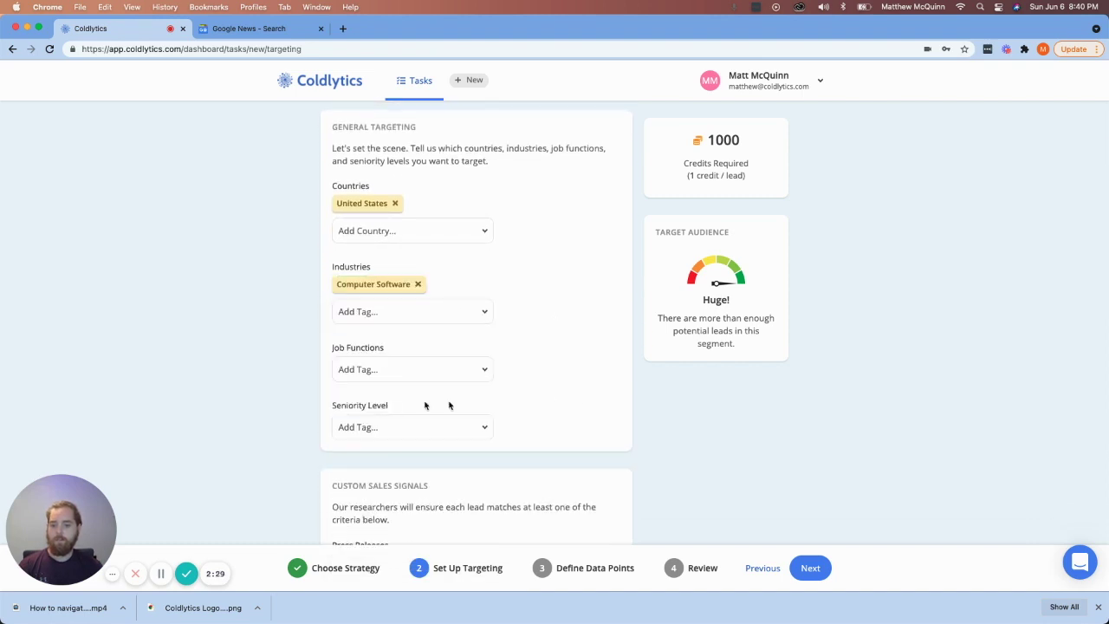
Add the seniority levels Owners/Founders and Directors & Executives to the general targeting
scroll(498, 411, "down", 1)
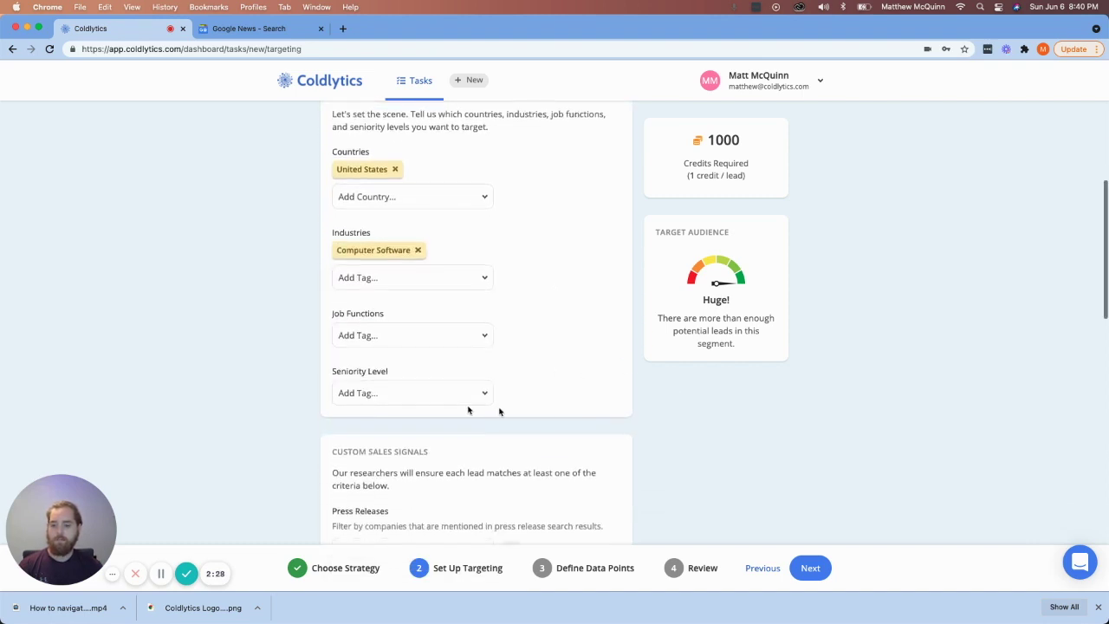
left_click(392, 337)
left_click(554, 354)
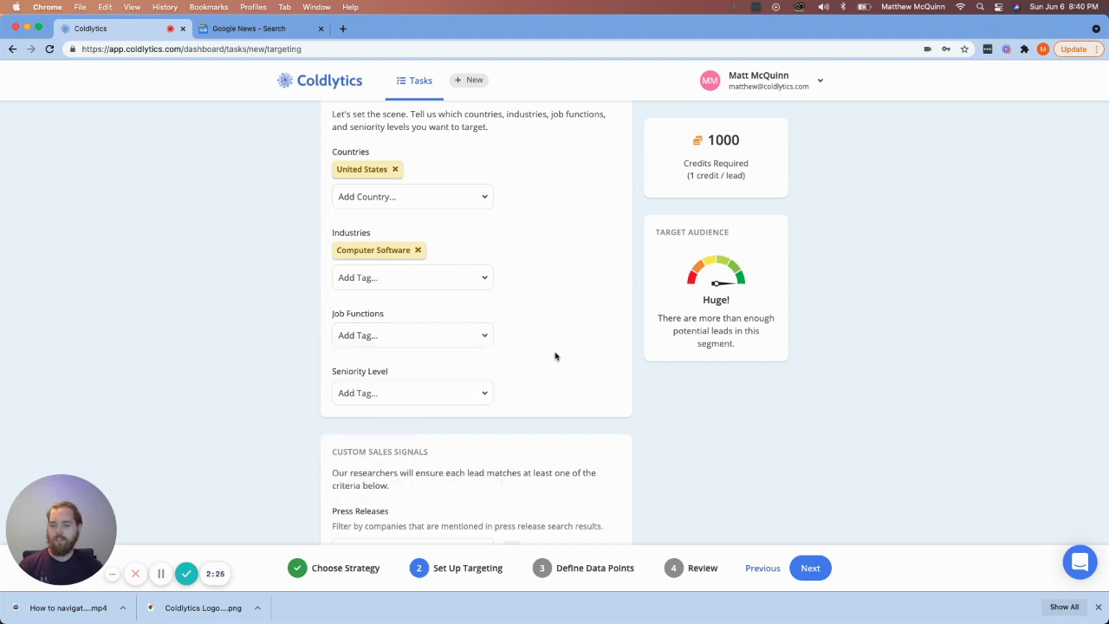
left_click(413, 396)
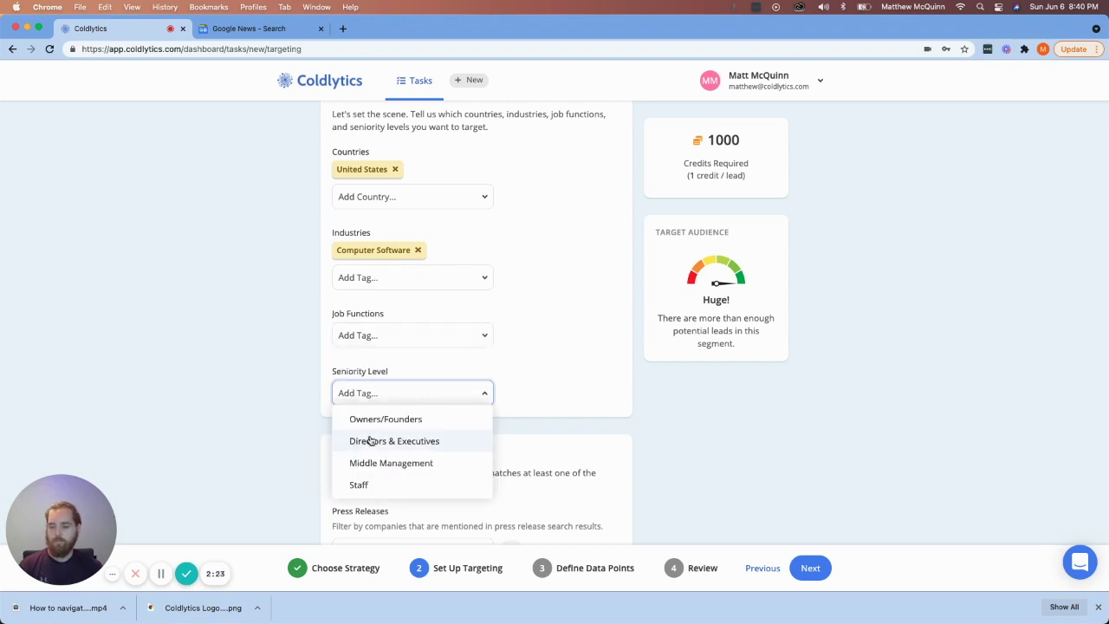
left_click(408, 419)
left_click(469, 418)
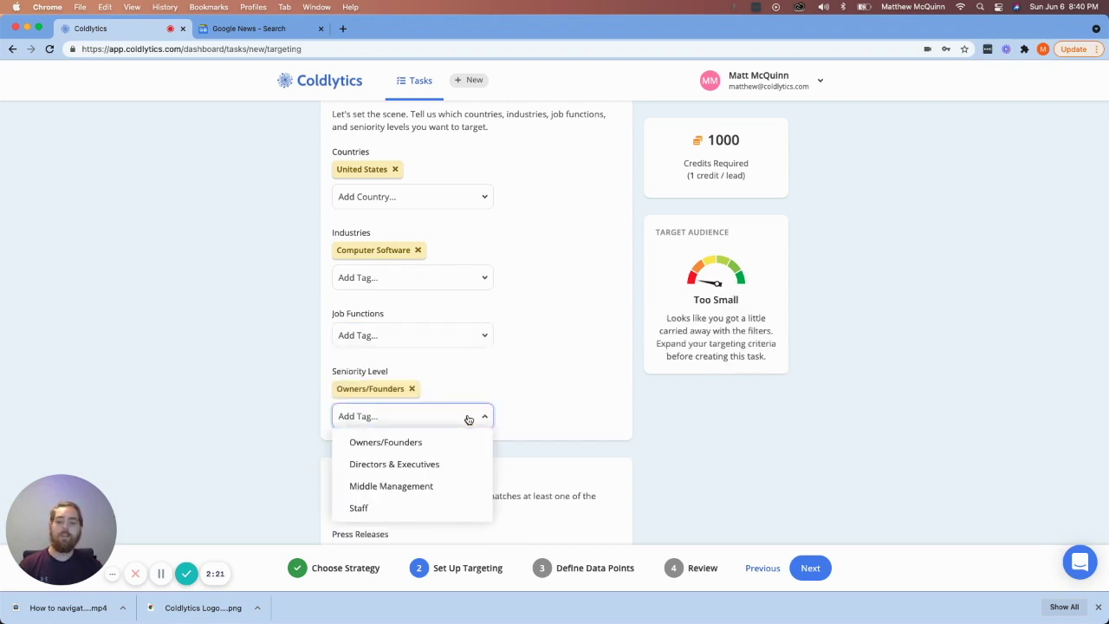
left_click(439, 464)
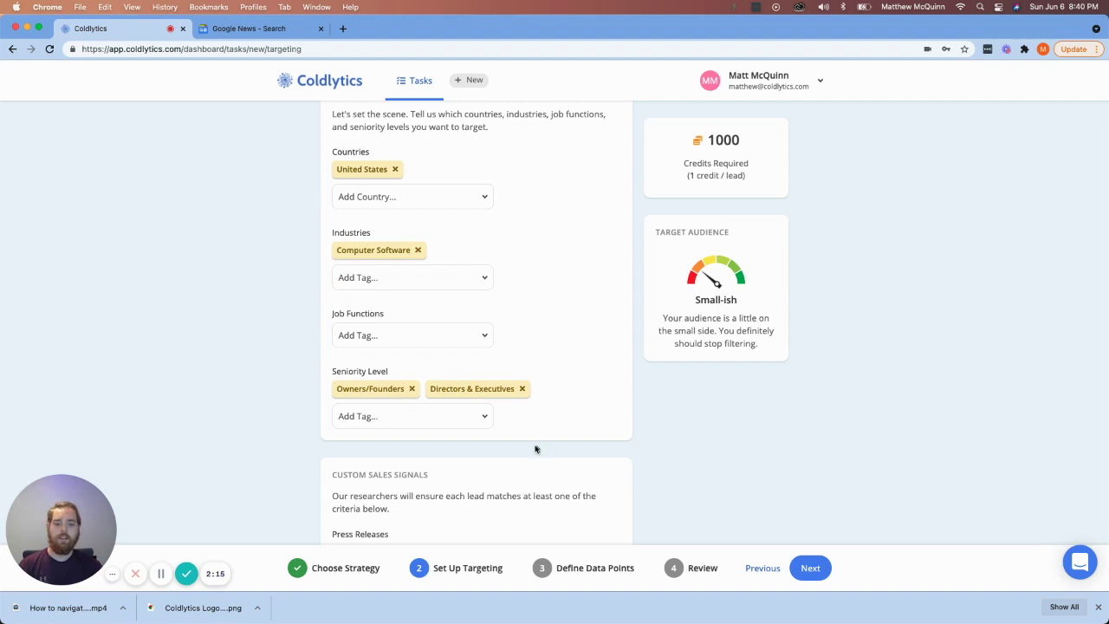
Review the custom sales signal sources, from Press Releases and Google News Results through Aggregators and Google Maps to Other Websites
scroll(544, 451, "down", 1)
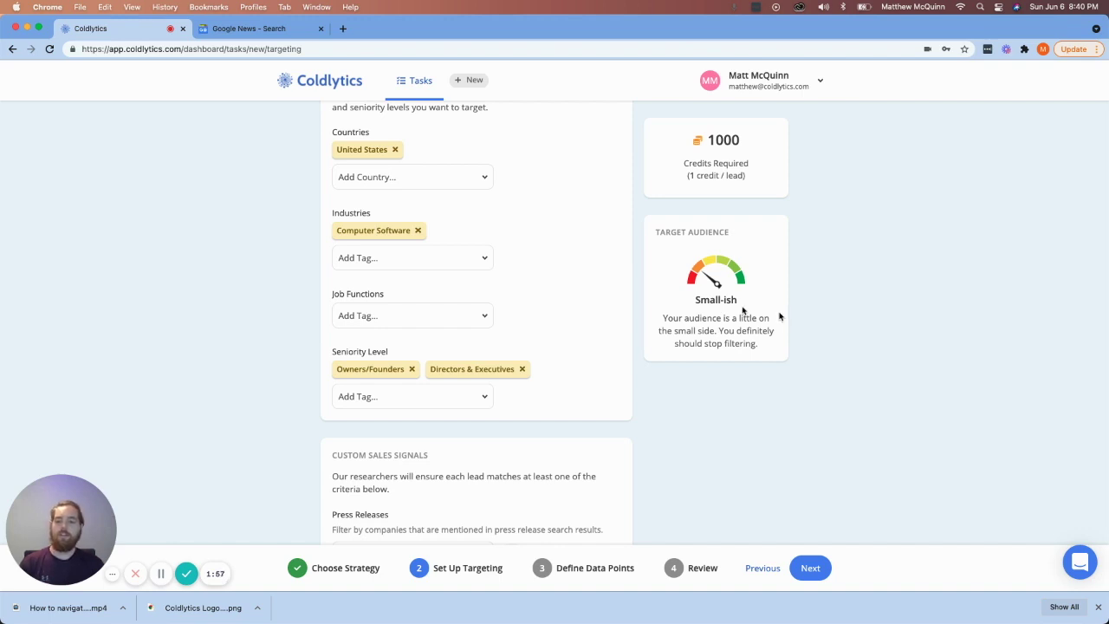
scroll(525, 325, "down", 5)
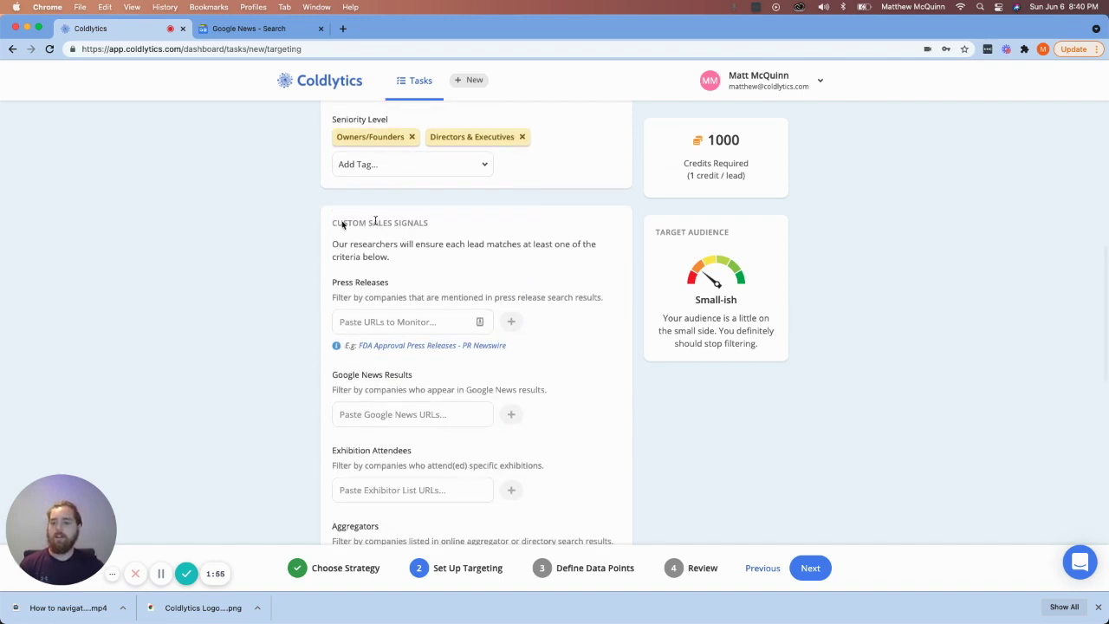
left_click_drag(390, 282, 326, 294)
scroll(407, 346, "down", 3)
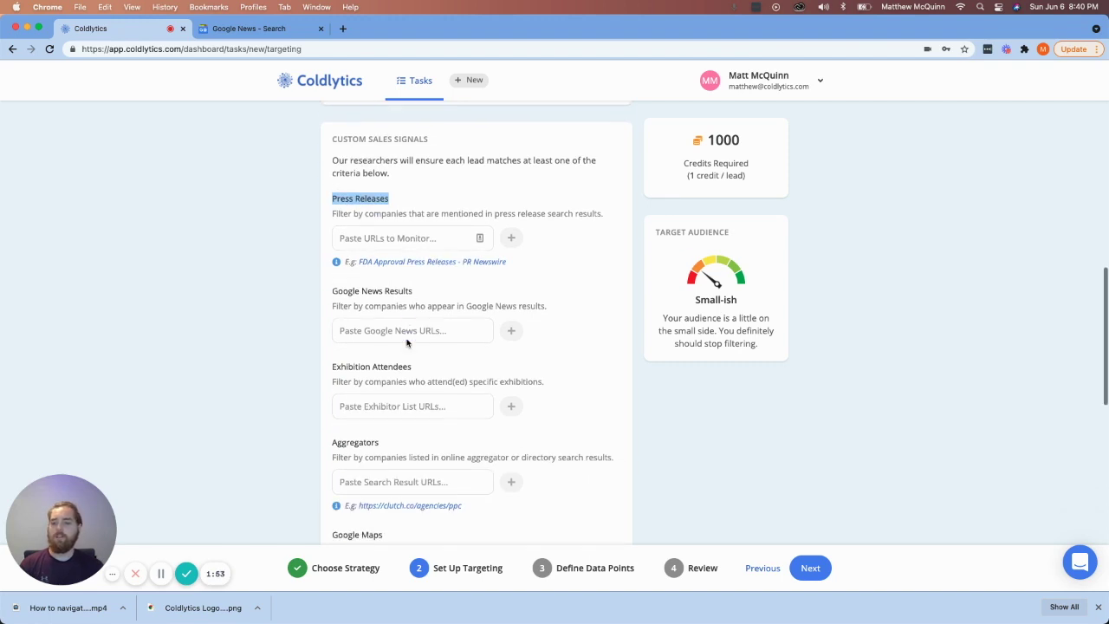
left_click_drag(414, 263, 330, 268)
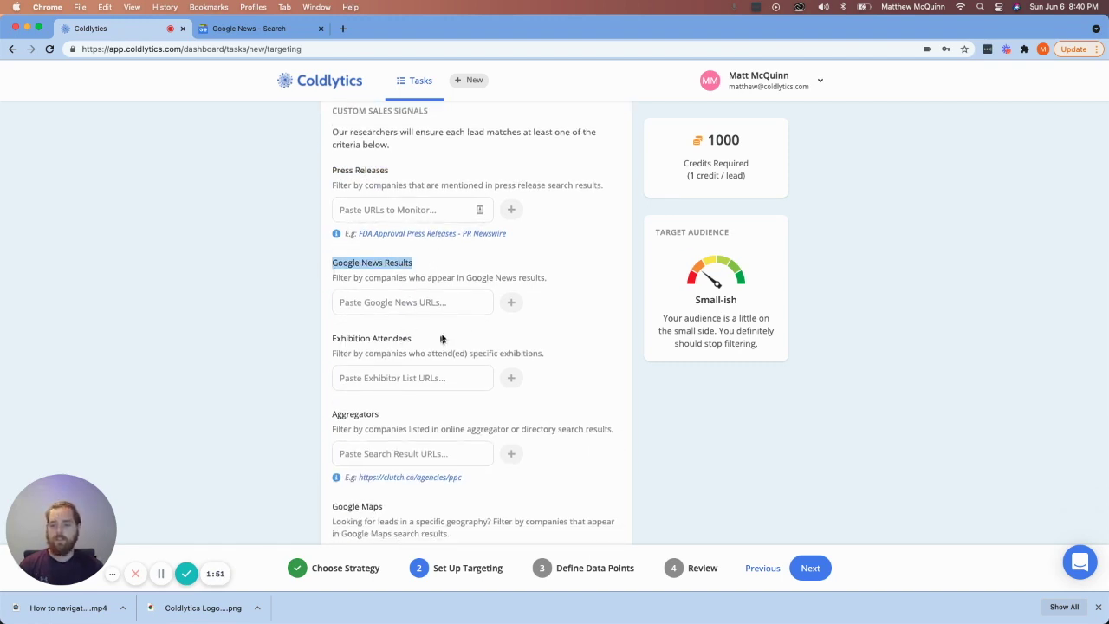
scroll(510, 368, "down", 2)
scroll(389, 371, "down", 3)
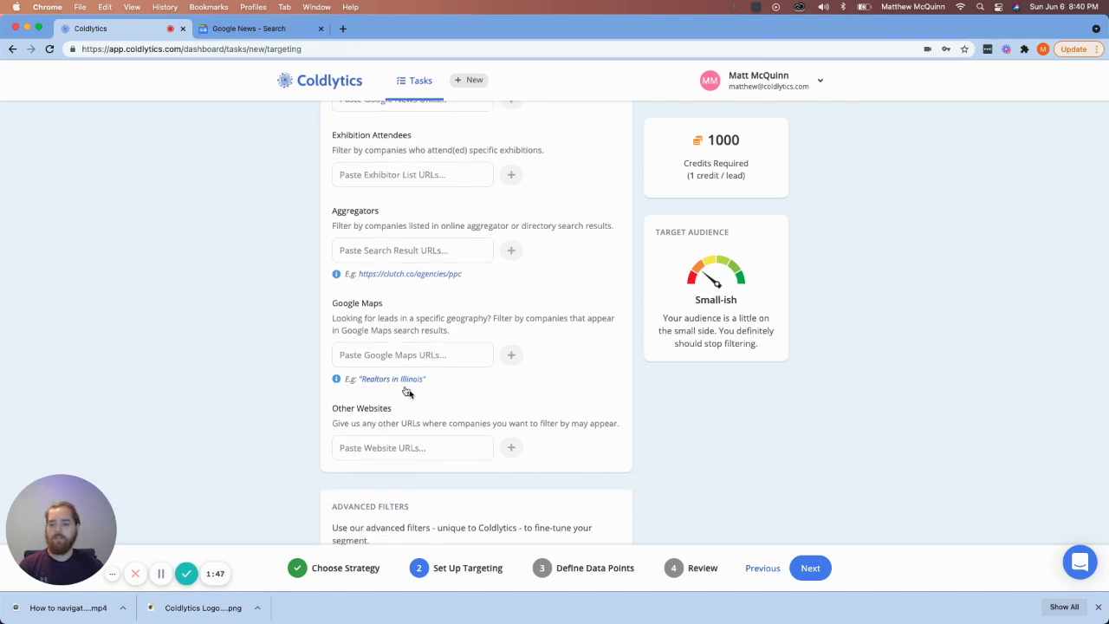
left_click(410, 355)
scroll(416, 364, "up", 1)
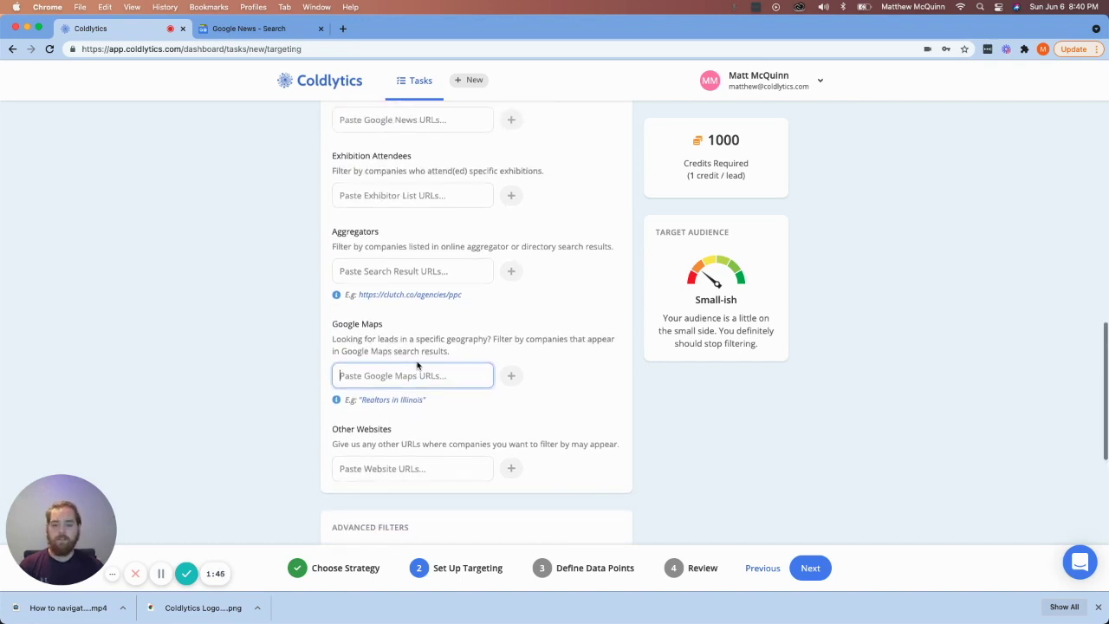
scroll(425, 459, "down", 1)
left_click(430, 438)
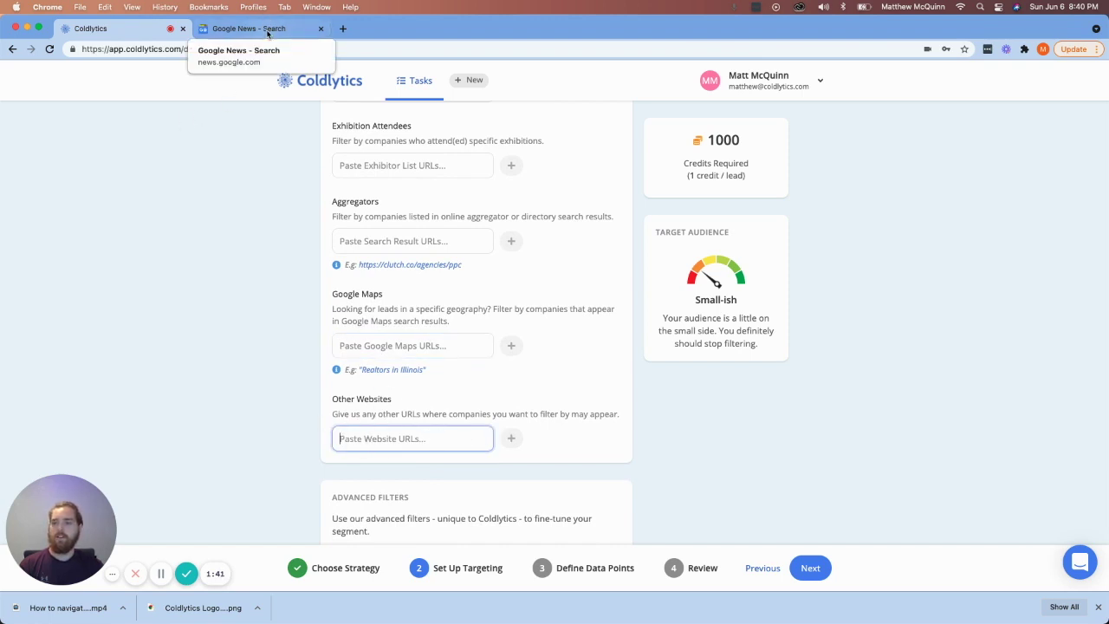
left_click(162, 573)
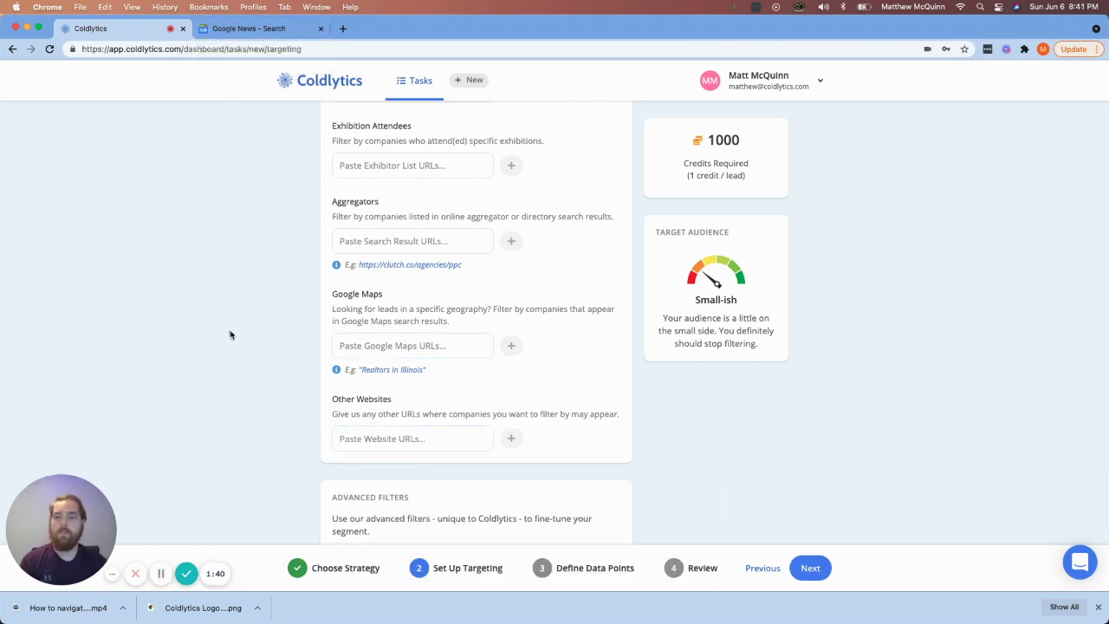
scroll(235, 341, "up", 4)
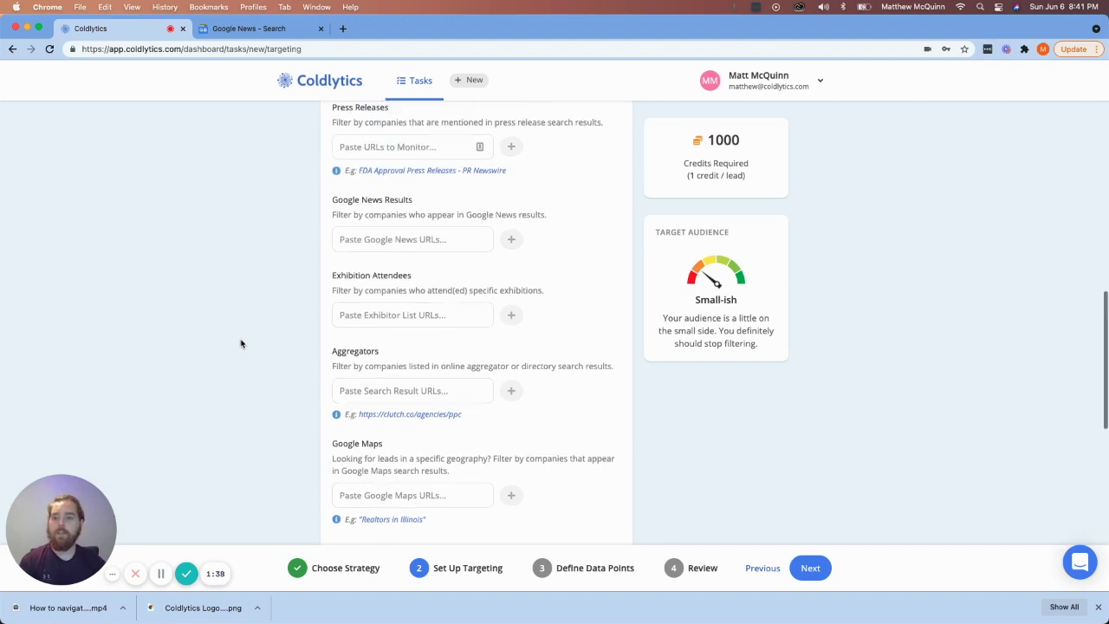
scroll(364, 190, "down", 1)
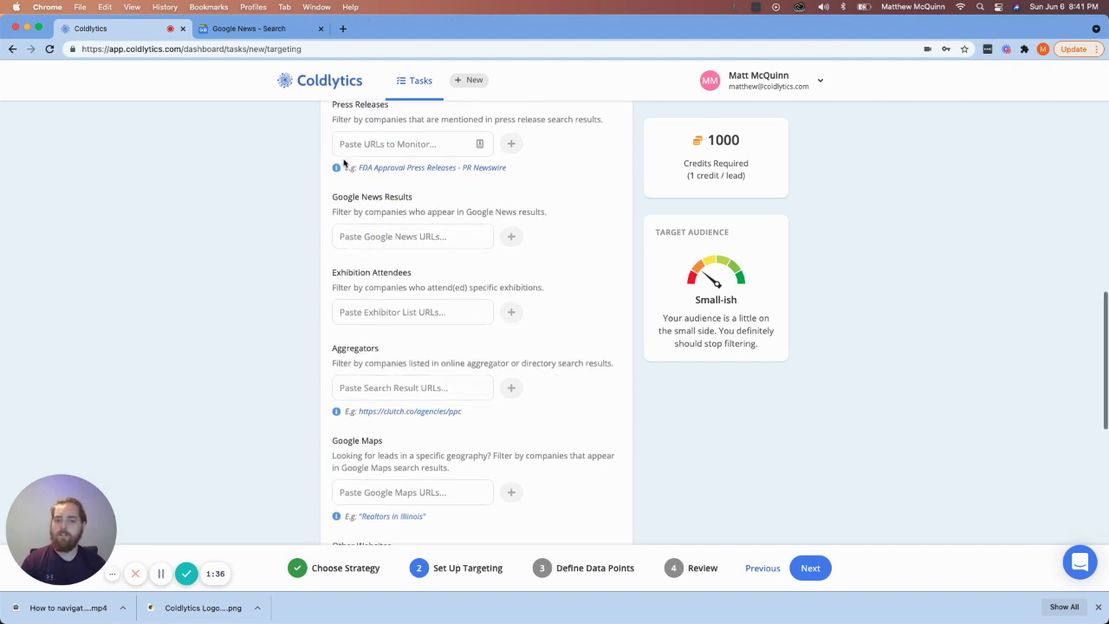
scroll(339, 158, "down", 1)
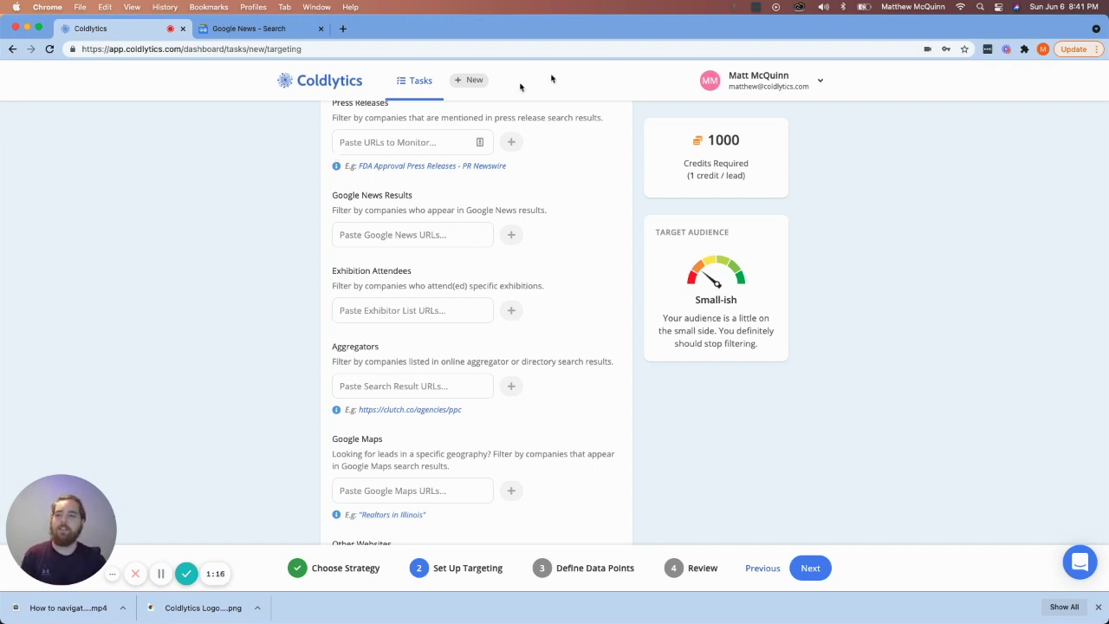
Switch to Google News, search for "software series A funding" and look through the resulting articles
left_click(290, 40)
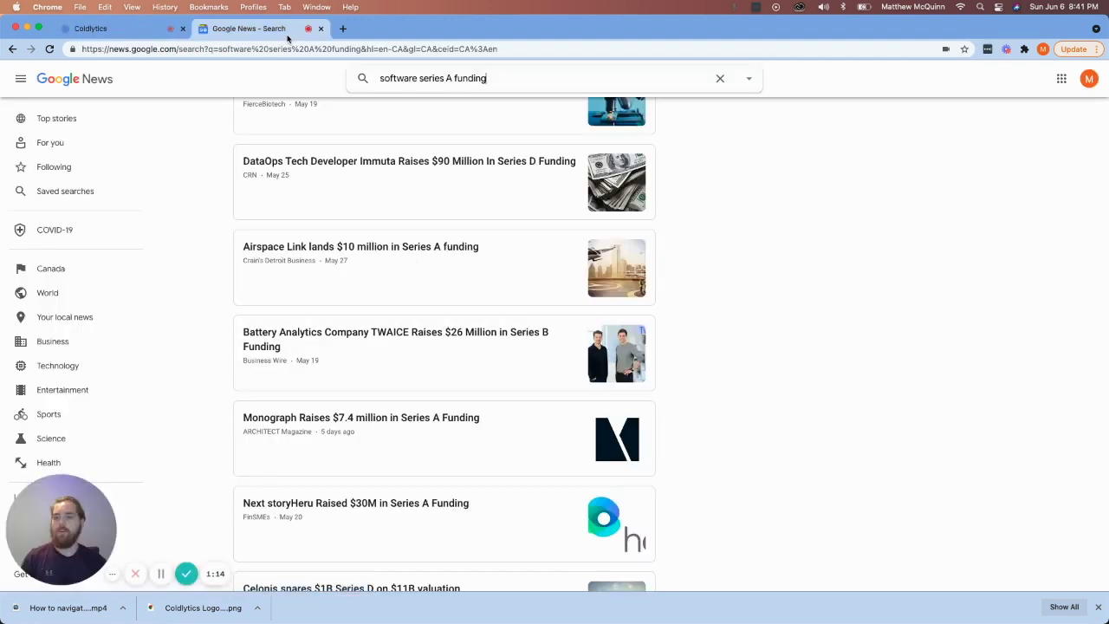
scroll(286, 123, "up", 1)
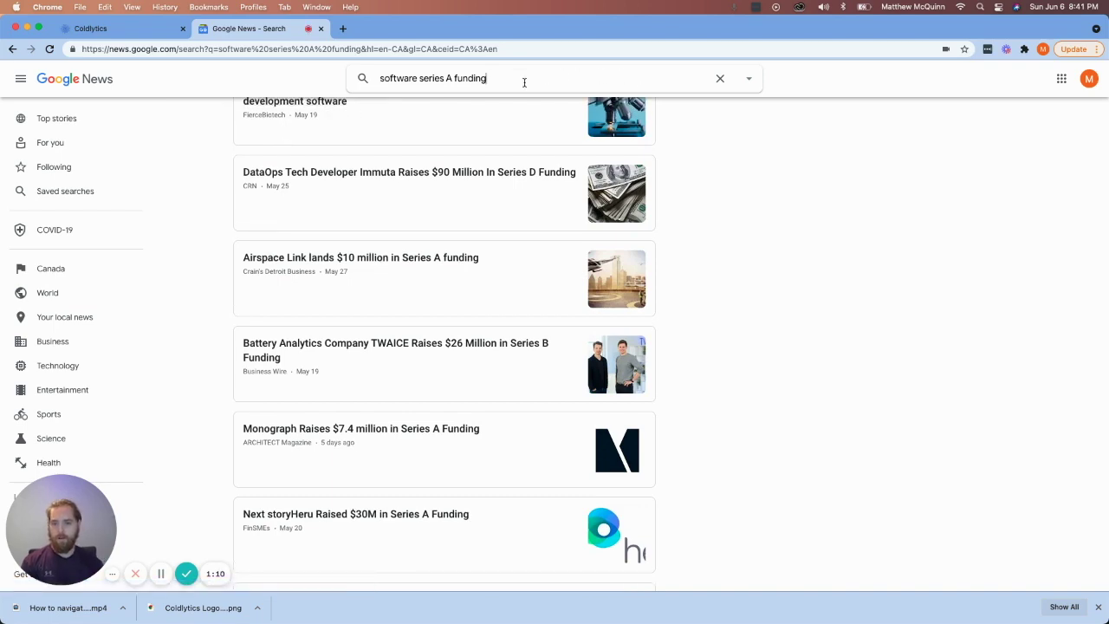
key("Return")
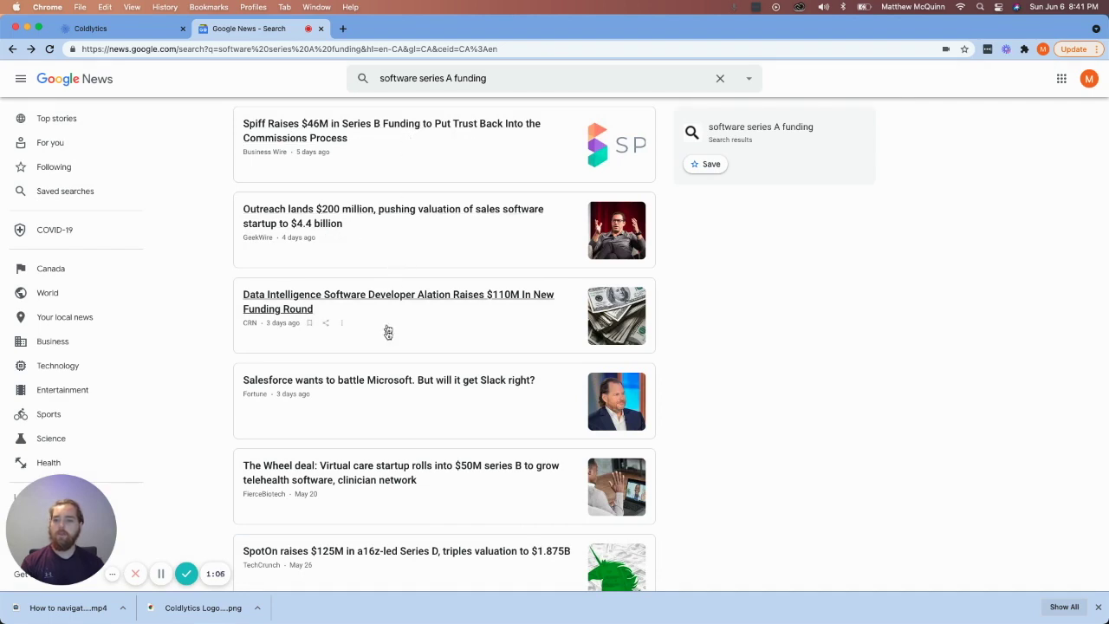
scroll(390, 492, "down", 5)
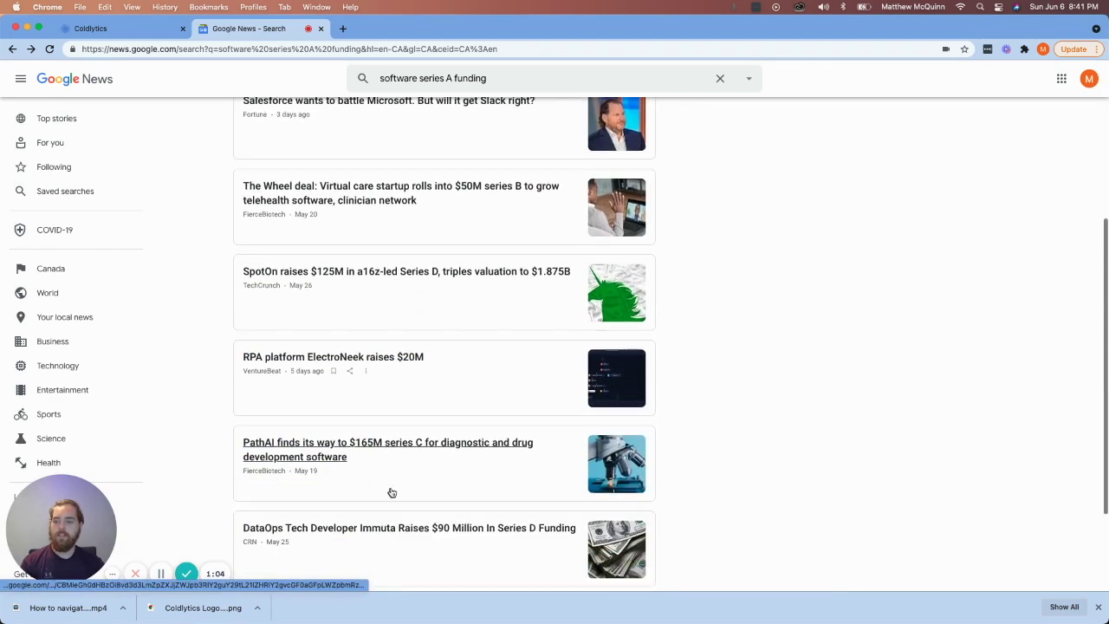
scroll(398, 467, "down", 4)
scroll(472, 433, "down", 3)
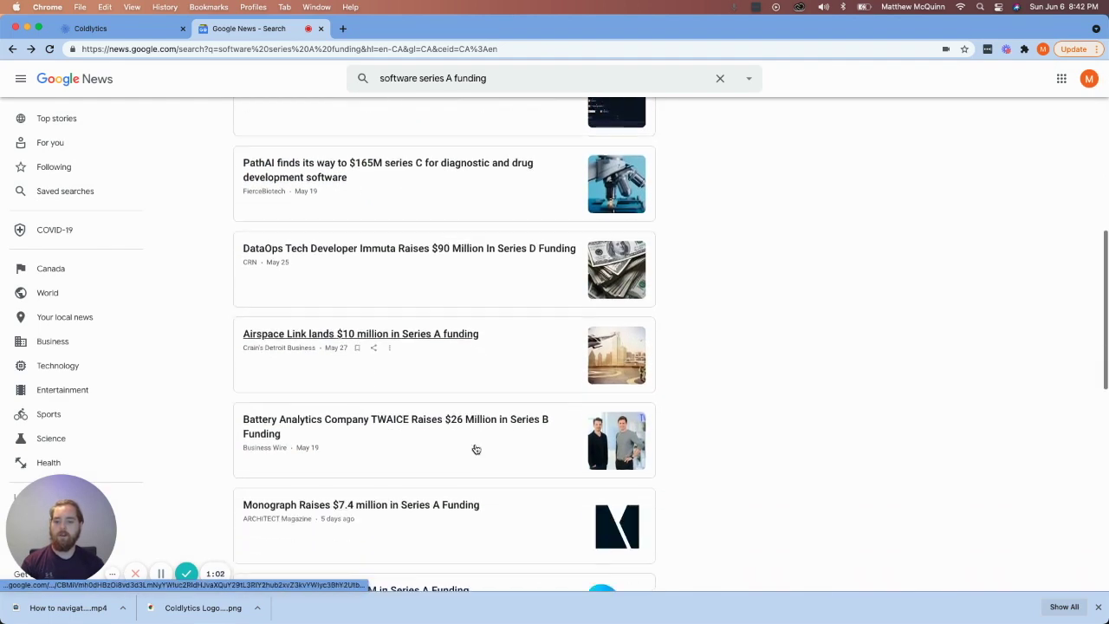
scroll(476, 389, "down", 5)
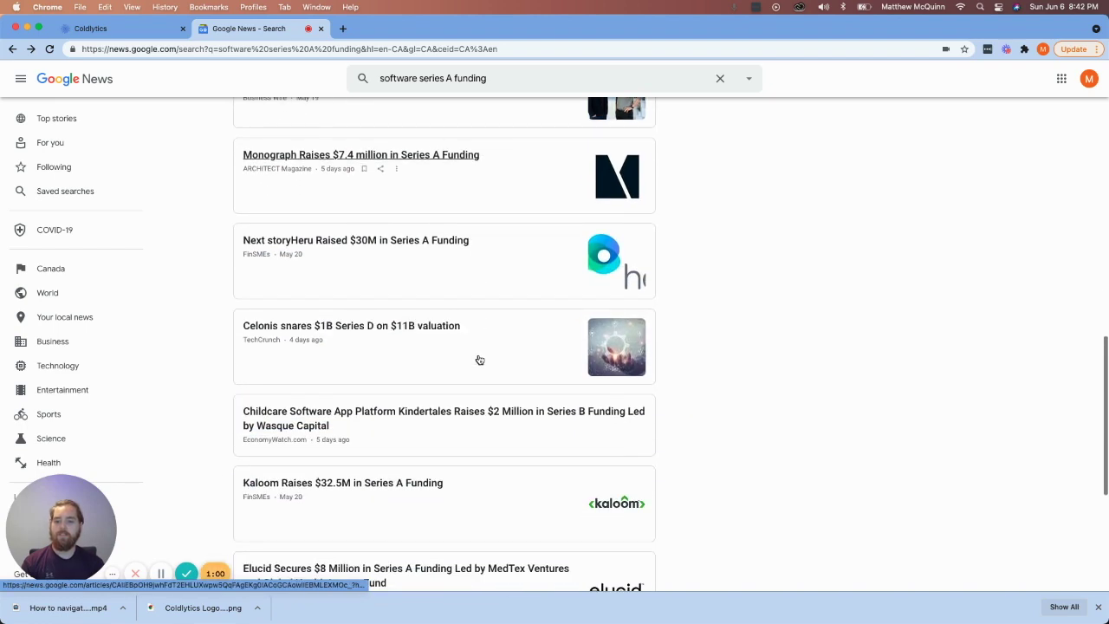
scroll(479, 372, "up", 15)
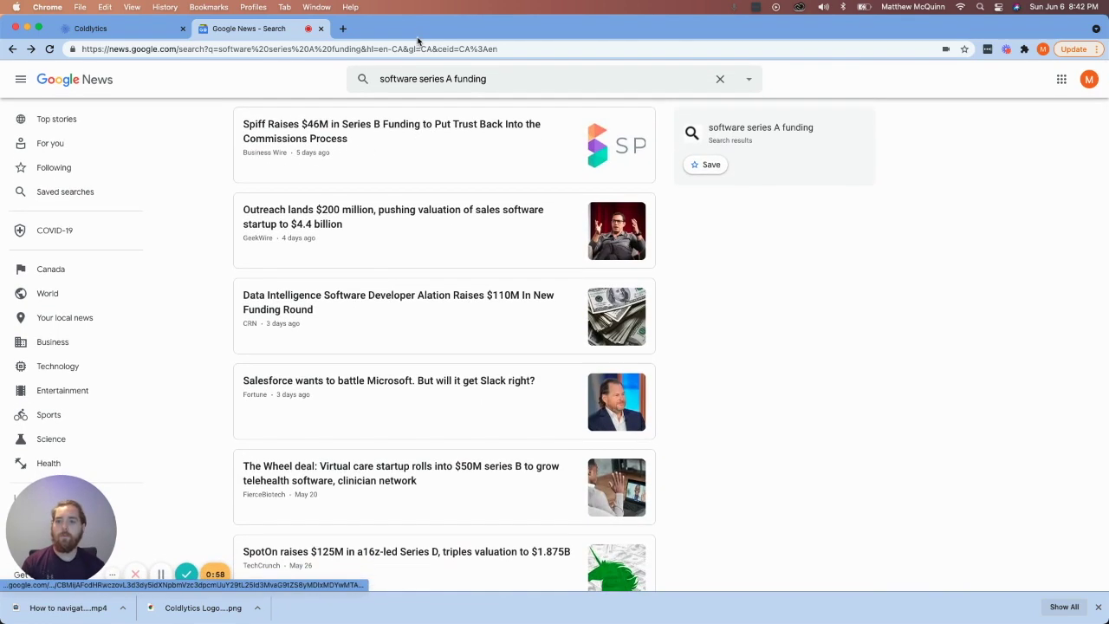
Copy the Google News search URL and add it to the Google News Results signal in the Coldlytics task
left_click(430, 49)
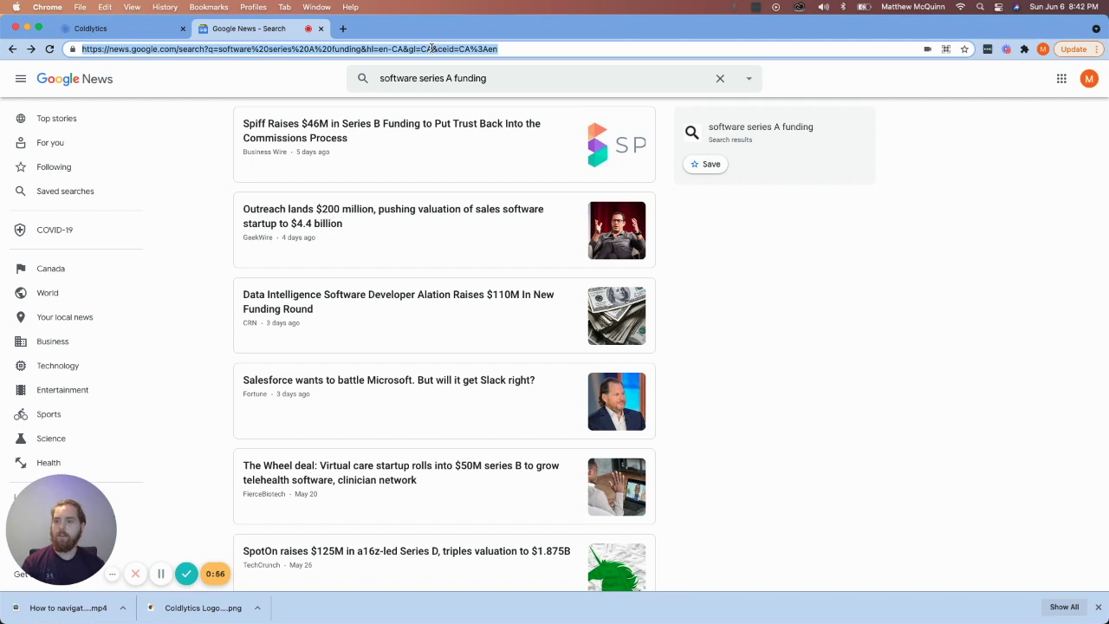
left_click(143, 39)
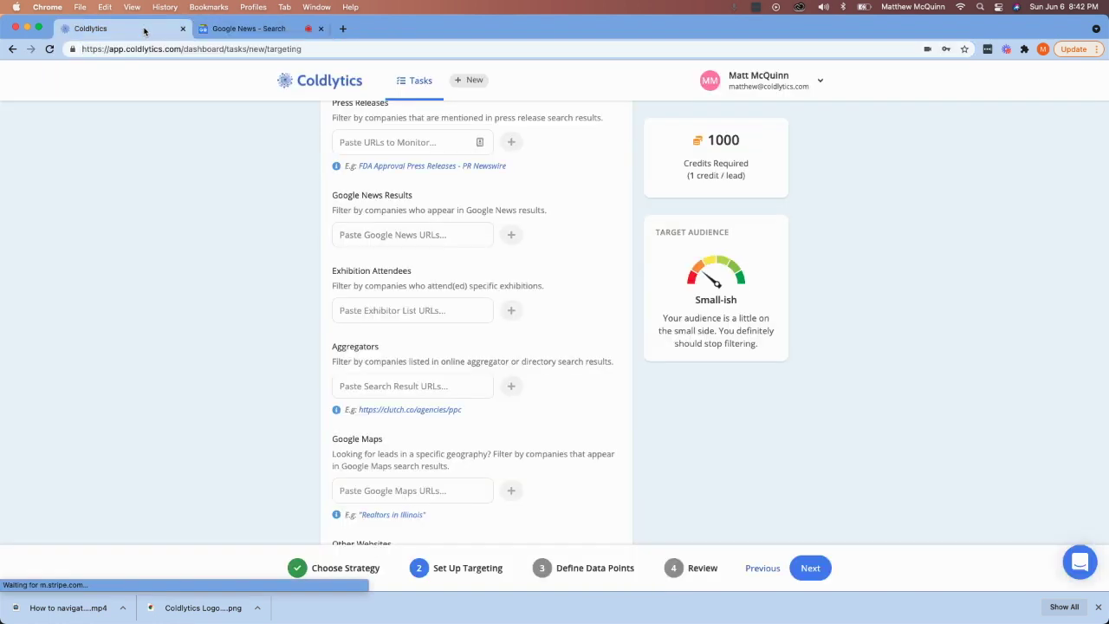
left_click(421, 233)
key("cmd+v")
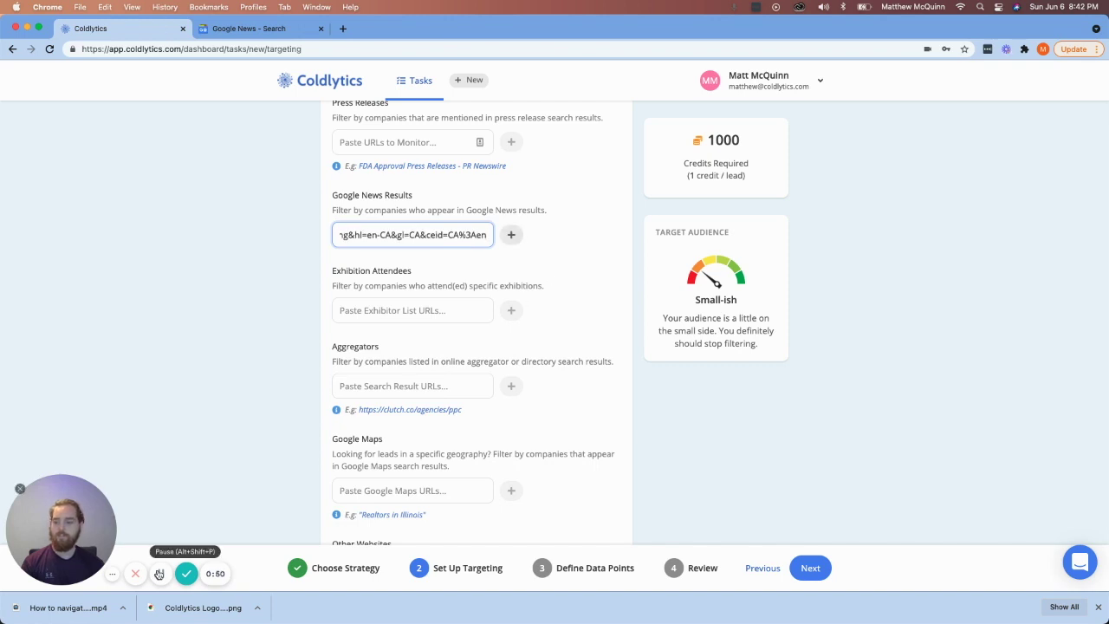
key("Return")
Review the remaining signal sources and the advanced filters for Facebook advertisers, company revenue, founding date and monthly website visits
scroll(212, 372, "down", 3)
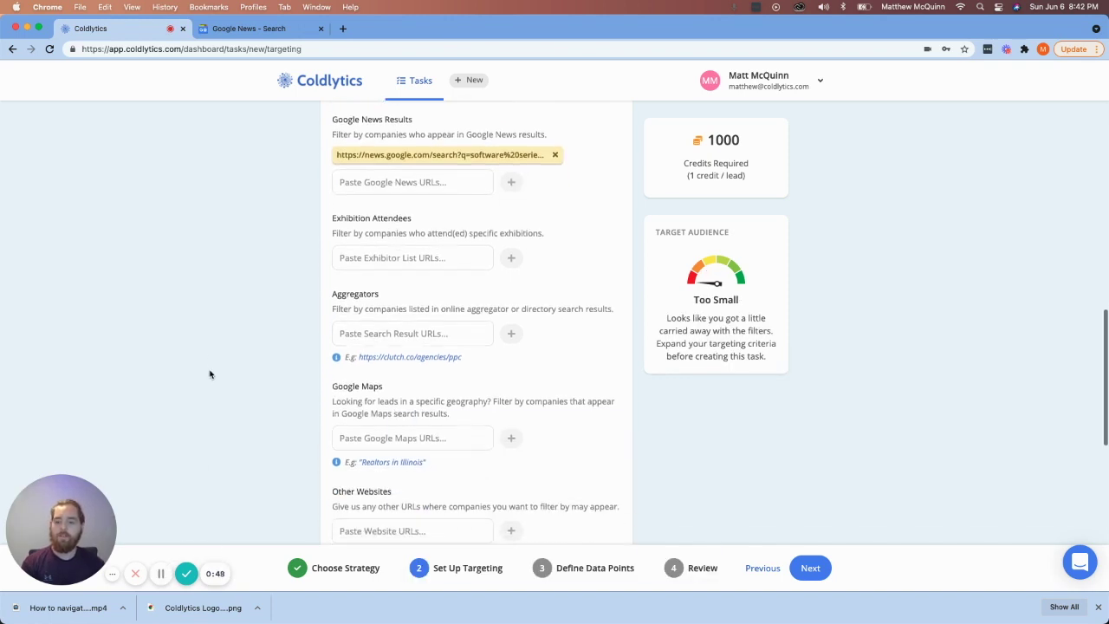
scroll(210, 374, "down", 8)
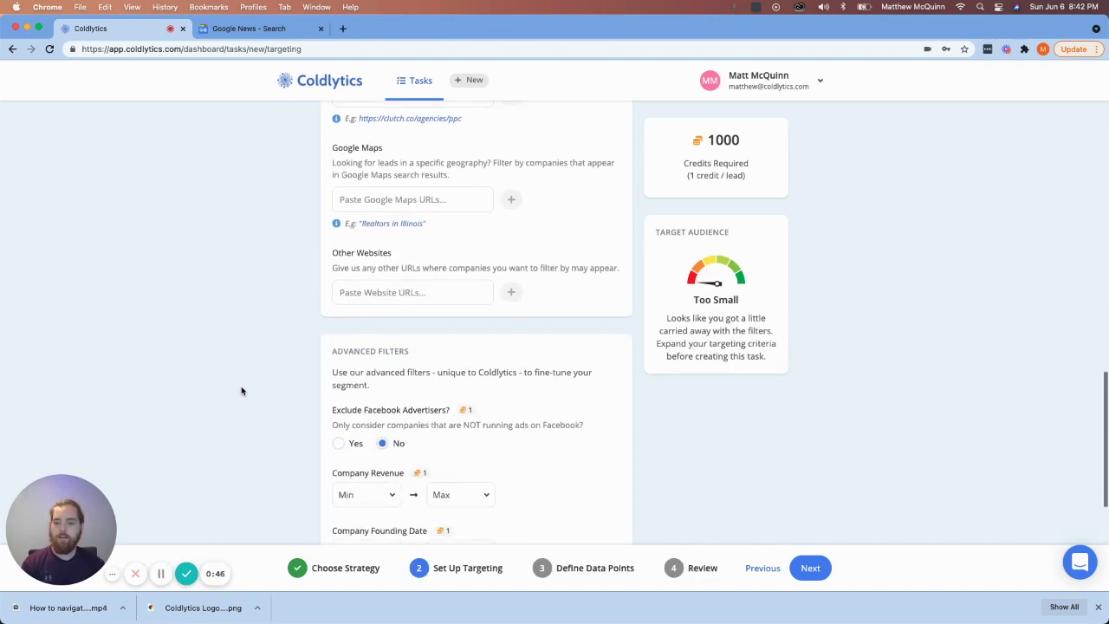
scroll(242, 390, "down", 4)
scroll(230, 416, "down", 1)
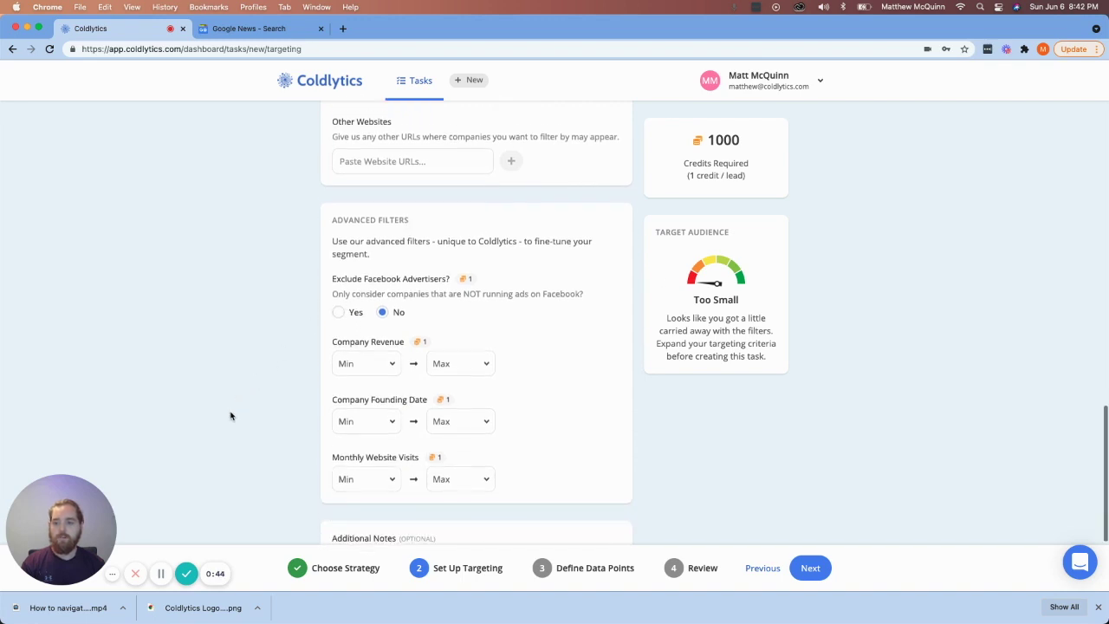
scroll(230, 416, "down", 1)
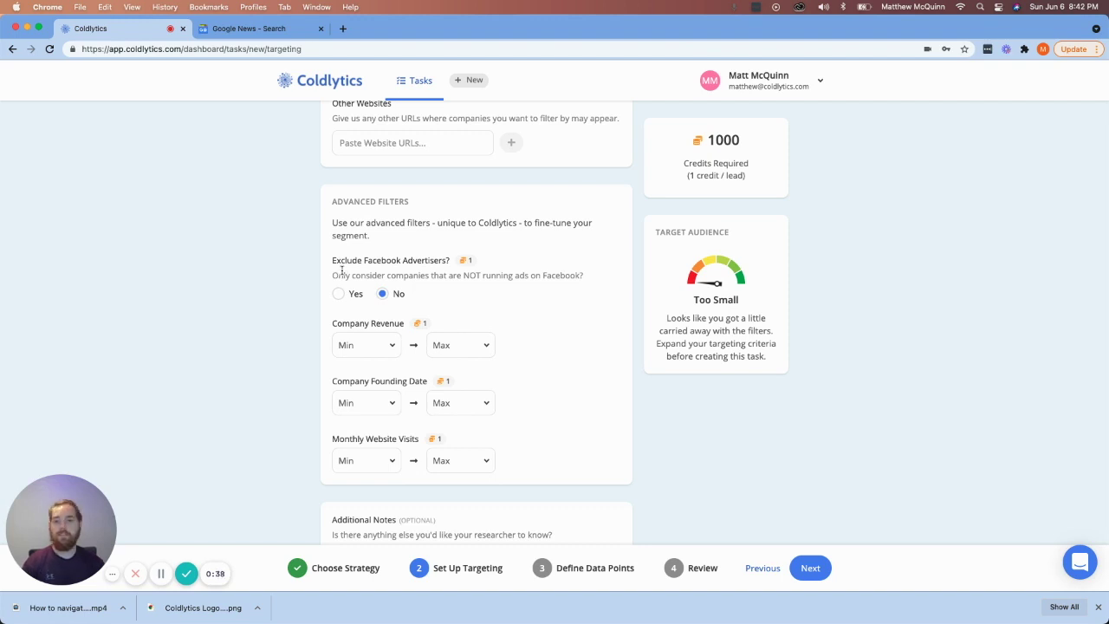
scroll(326, 290, "down", 1)
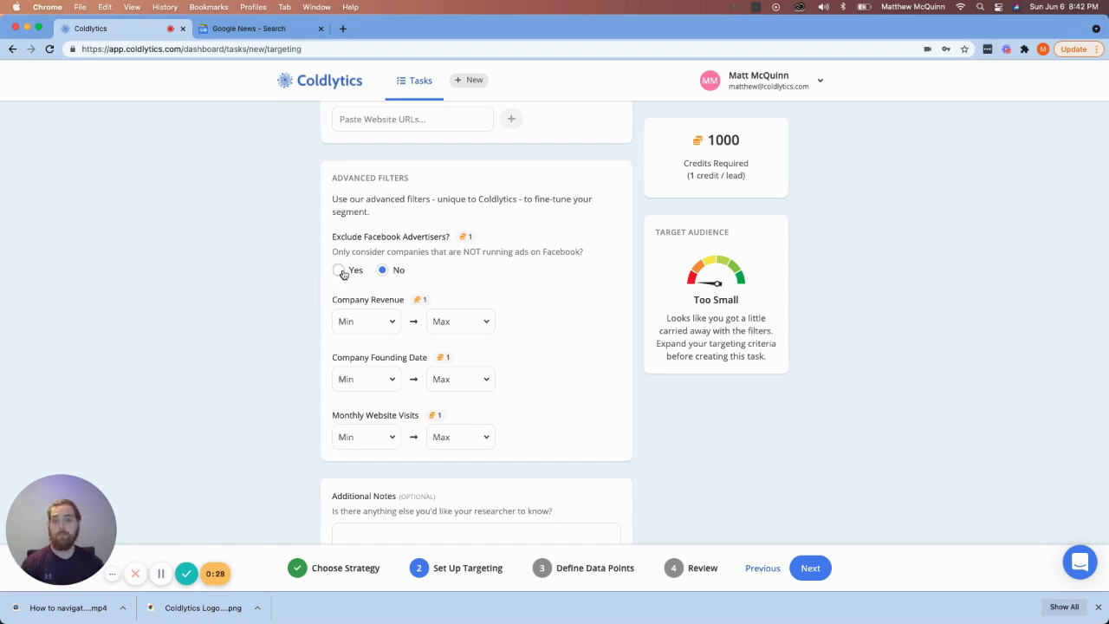
scroll(391, 340, "down", 1)
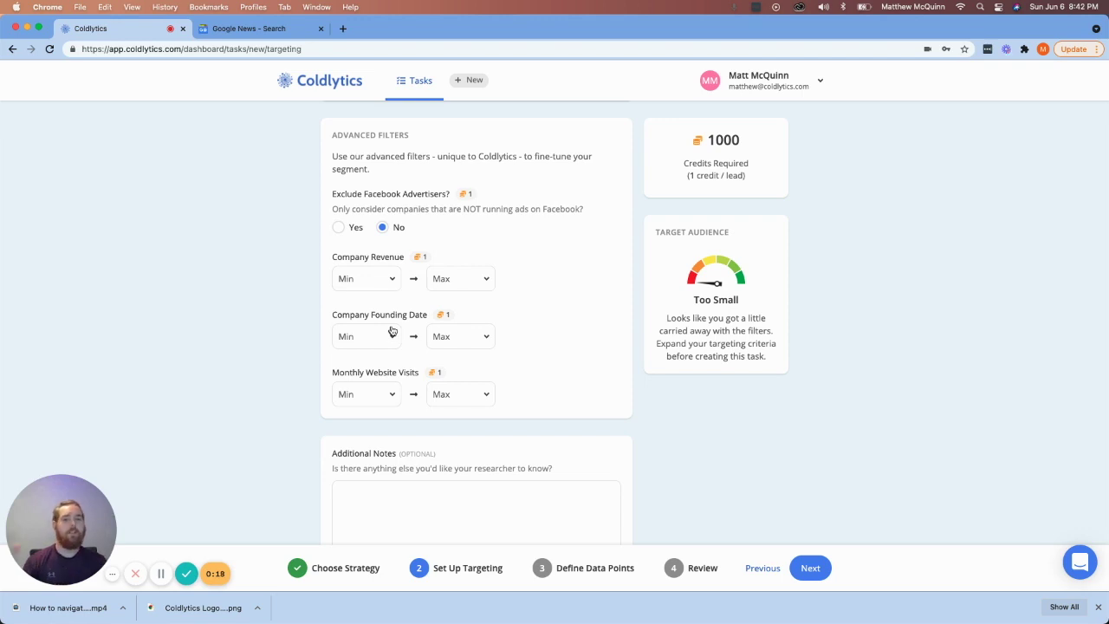
scroll(410, 375, "down", 1)
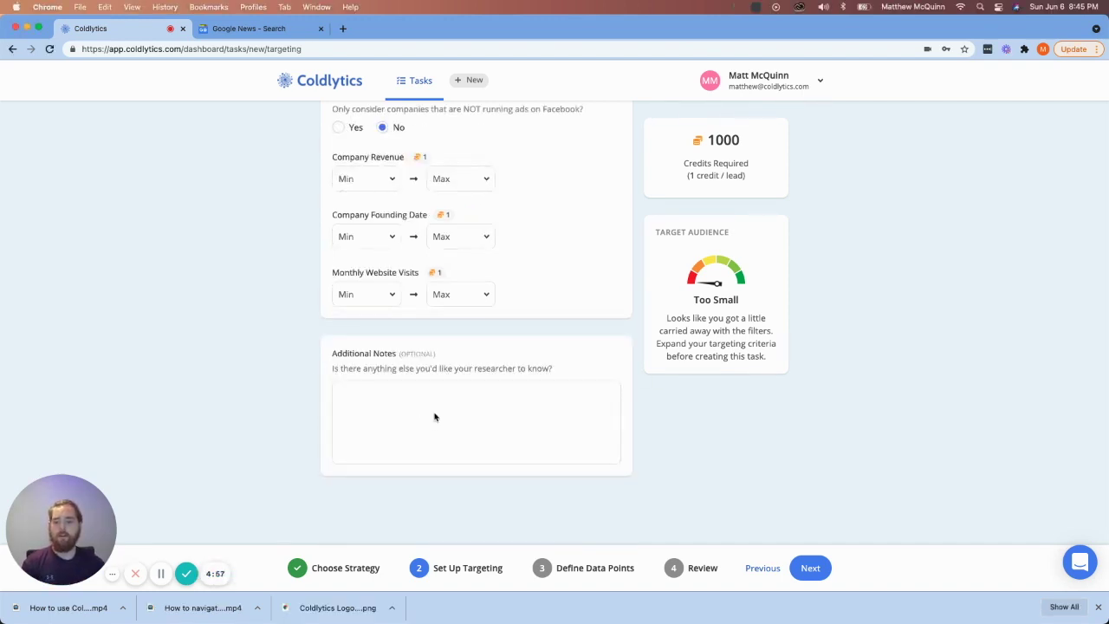
Add a researcher note requesting only US software companies that just completed a Series A round, excluding all other funding types including Series B, C and D
left_click(449, 404)
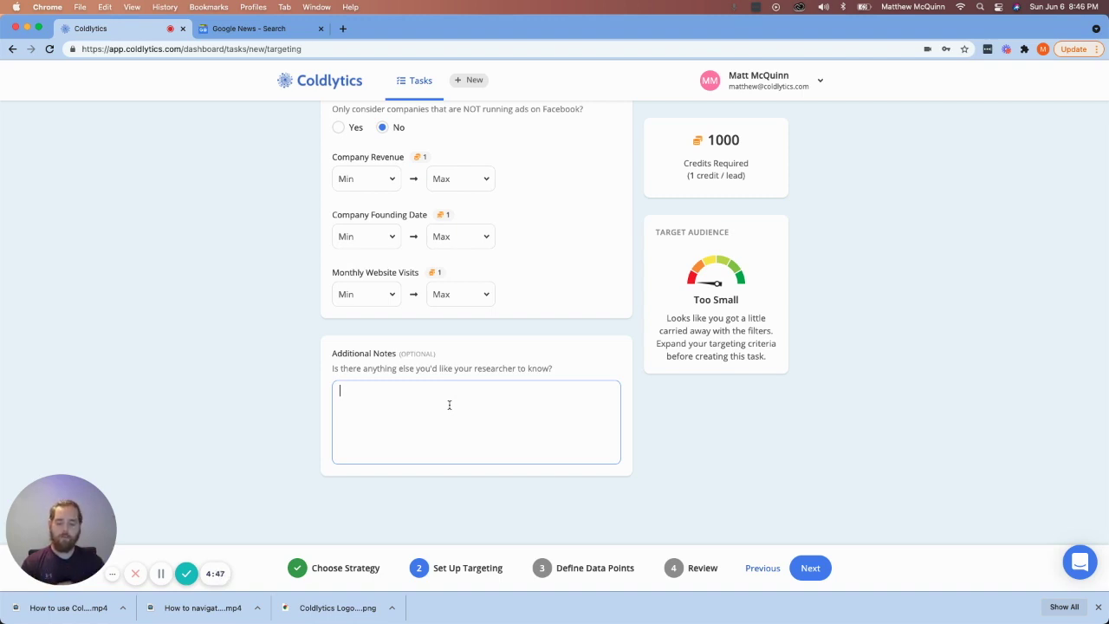
scroll(364, 446, "up", 1)
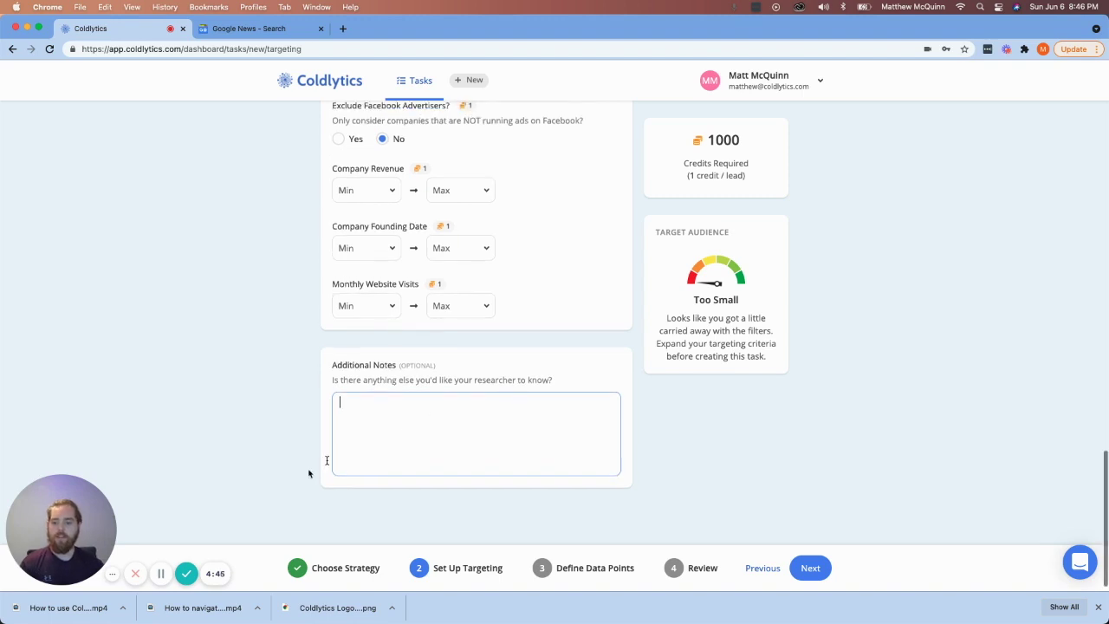
left_click(162, 574)
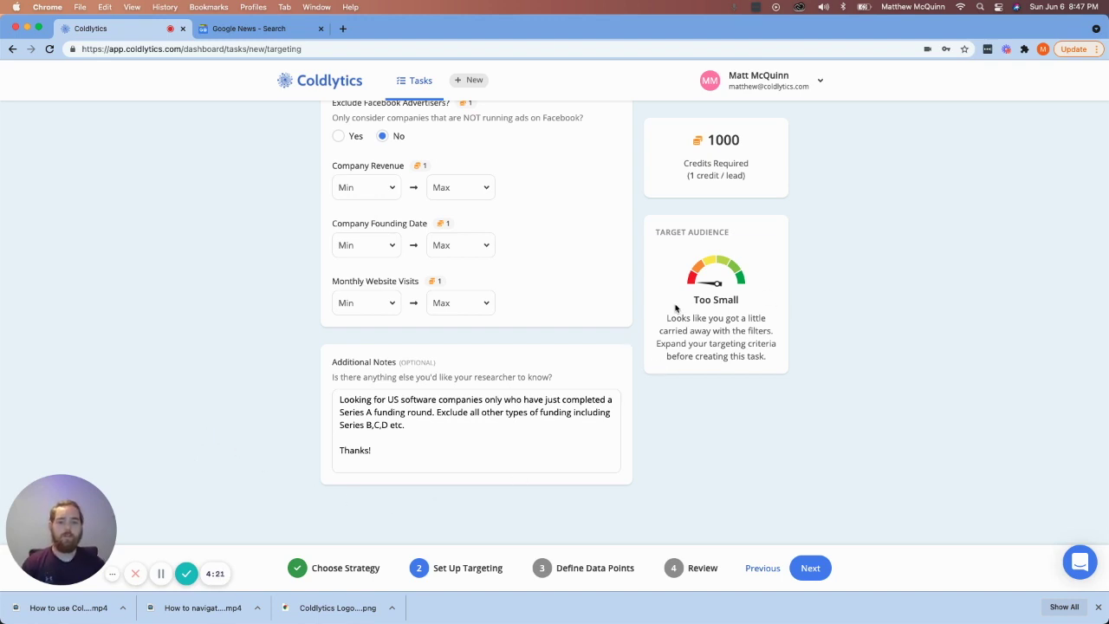
scroll(759, 446, "up", 1)
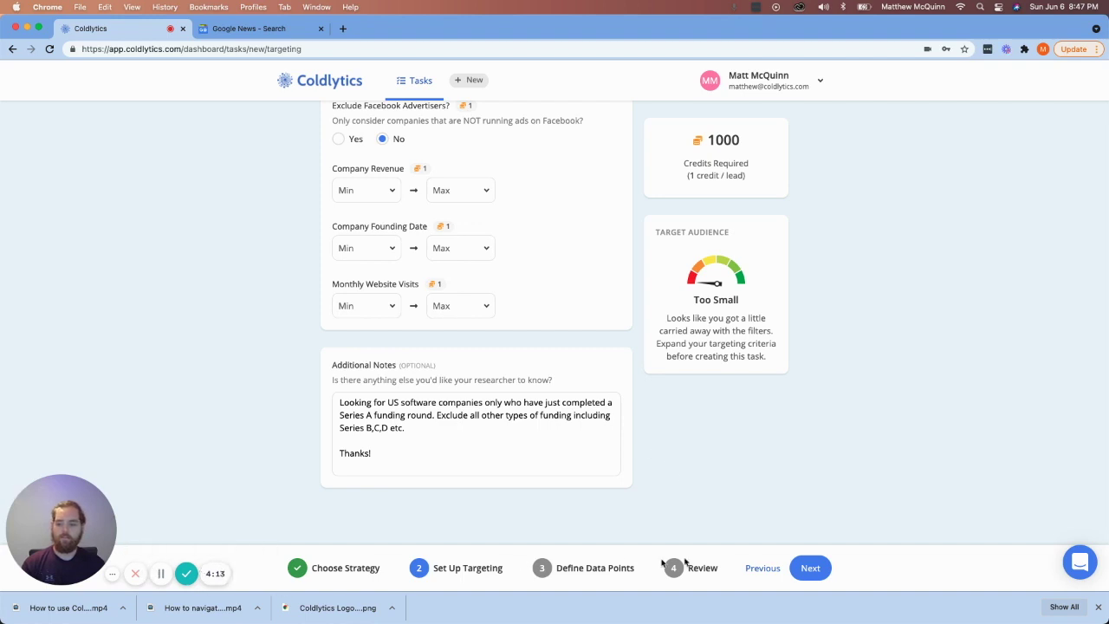
Proceed to defining data points and add Last Name, LinkedIn Profile and Company Website to the collected lead information
left_click(808, 568)
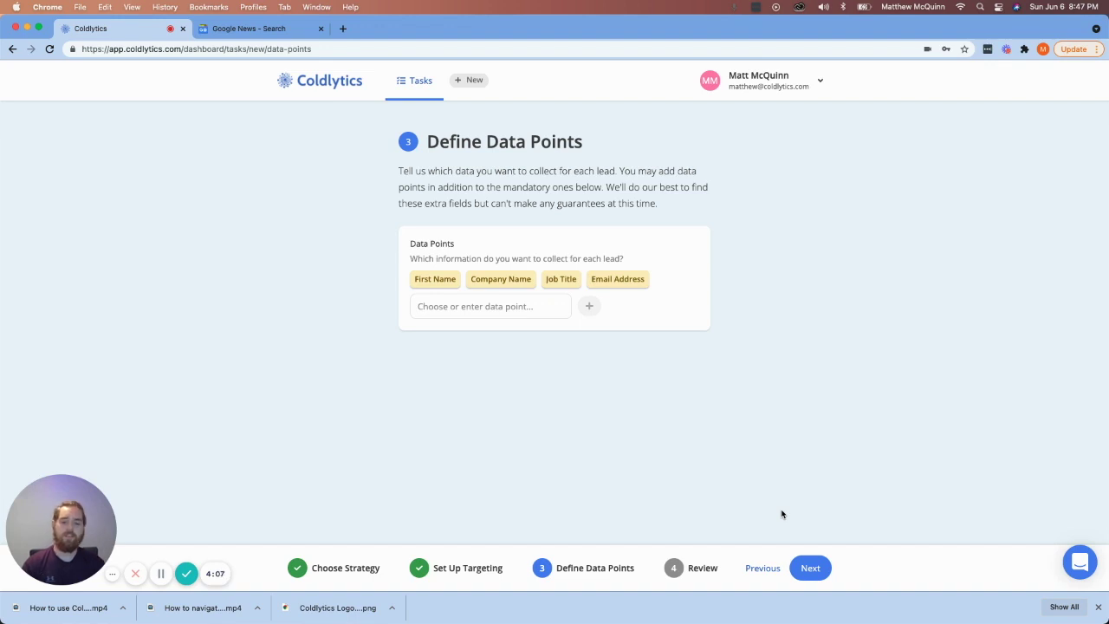
left_click(481, 310)
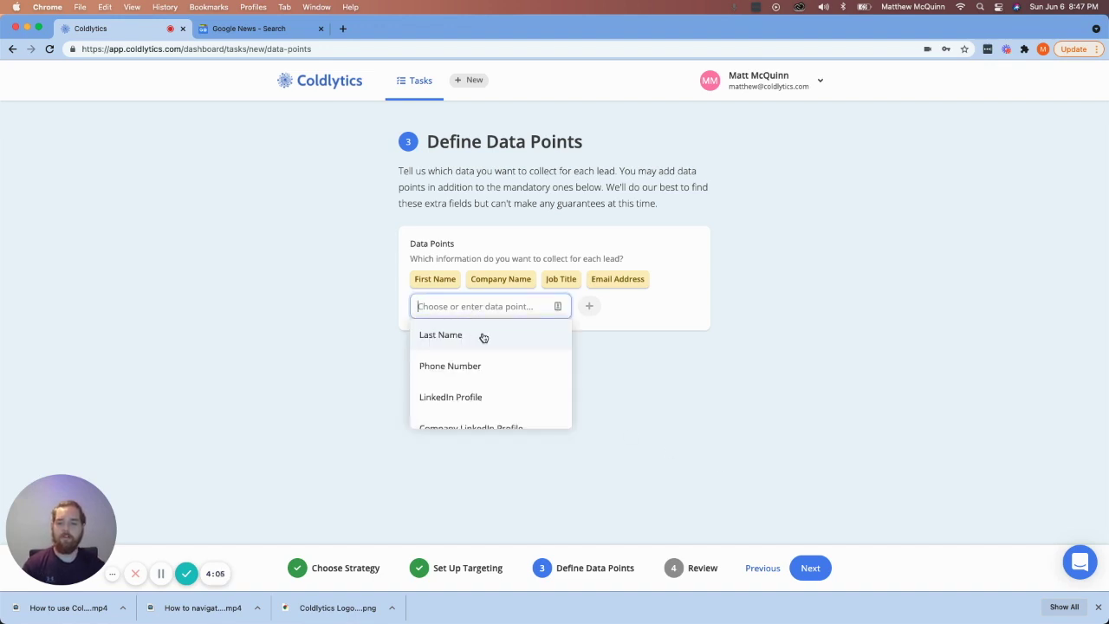
left_click(483, 336)
left_click(494, 328)
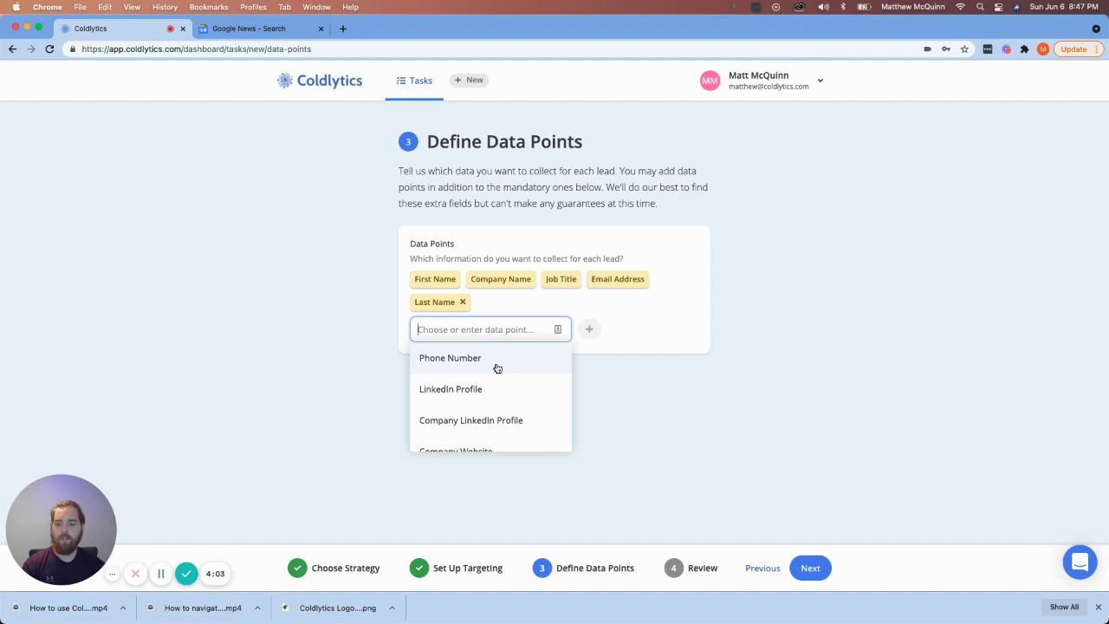
scroll(497, 368, "down", 1)
left_click(495, 368)
left_click(498, 329)
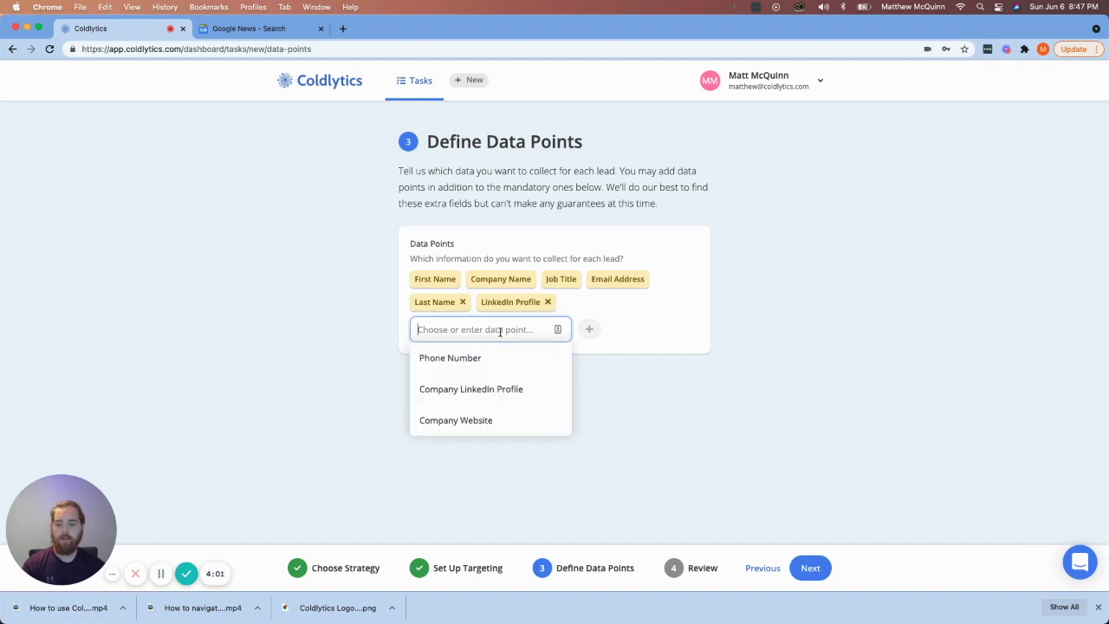
left_click(485, 424)
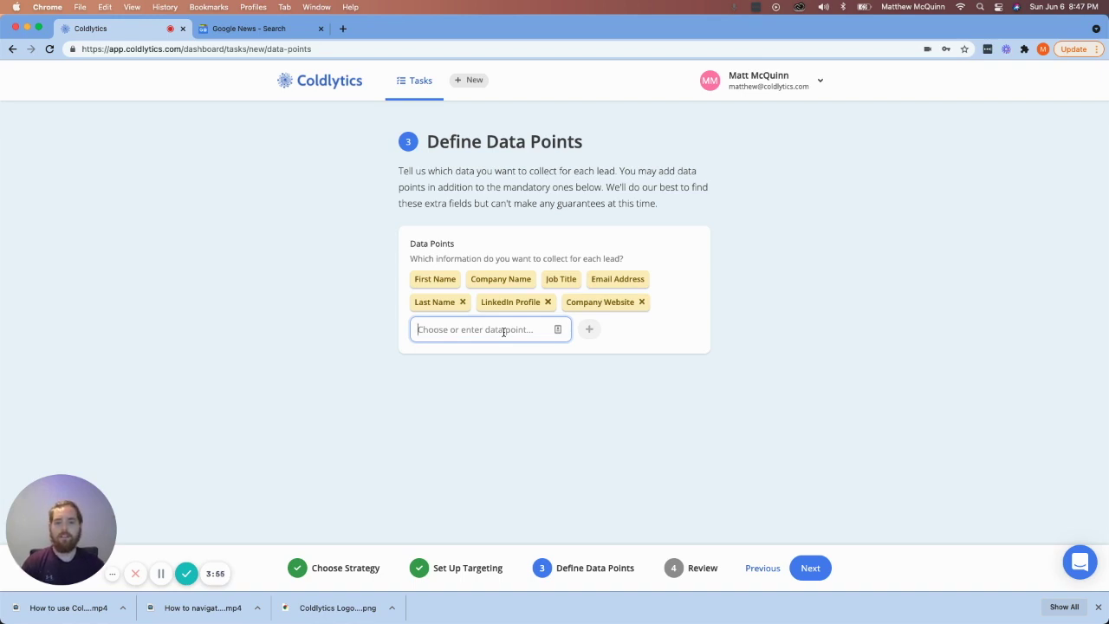
Add a custom data point named "Location" for each lead
type("L")
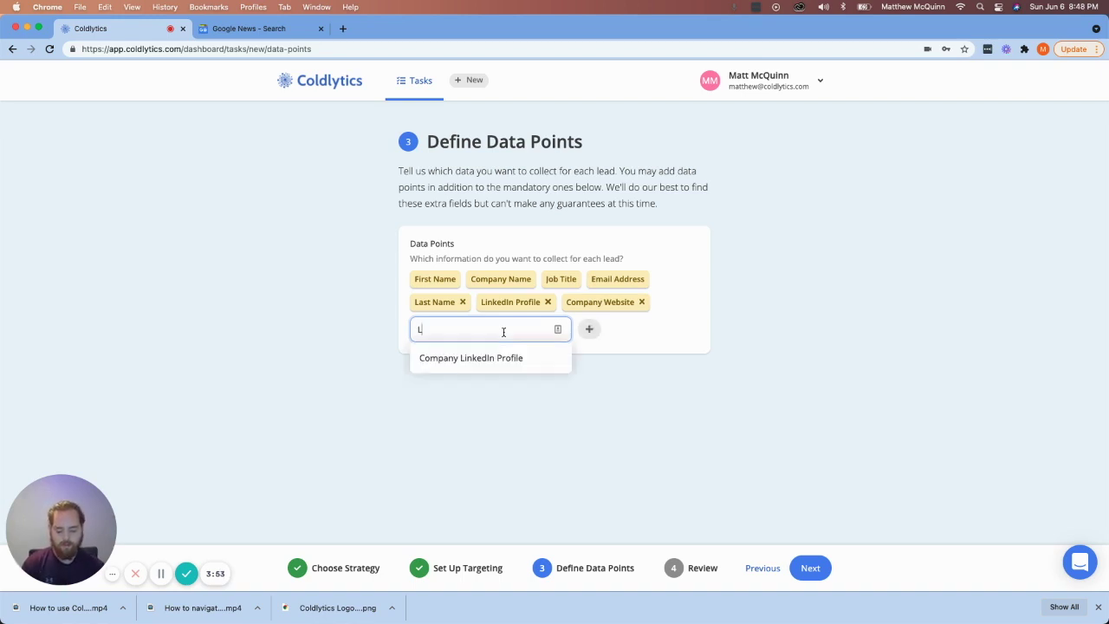
type("ocatiomn")
key("BackSpace")
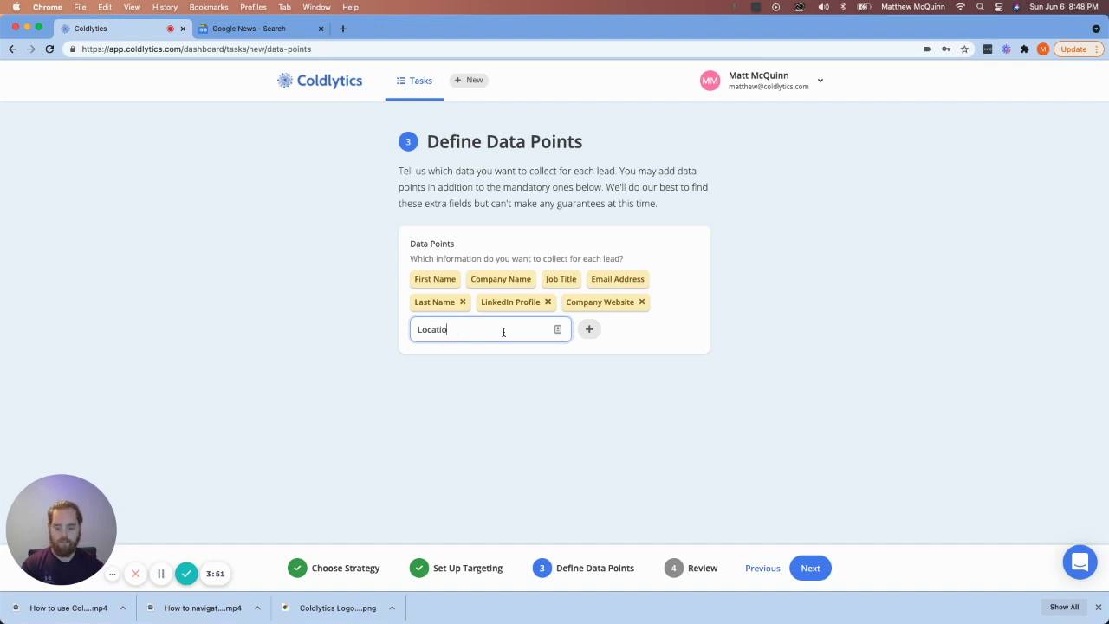
key("Return")
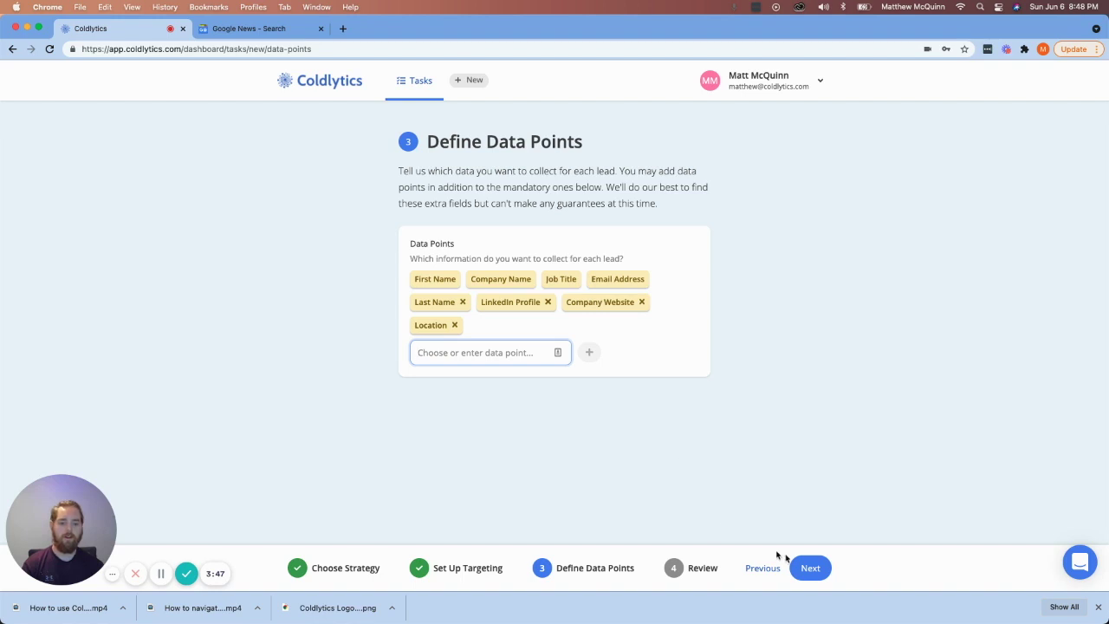
Proceed to the task review and check the template, targeting, signals, advanced filters, notes and data points
left_click(811, 569)
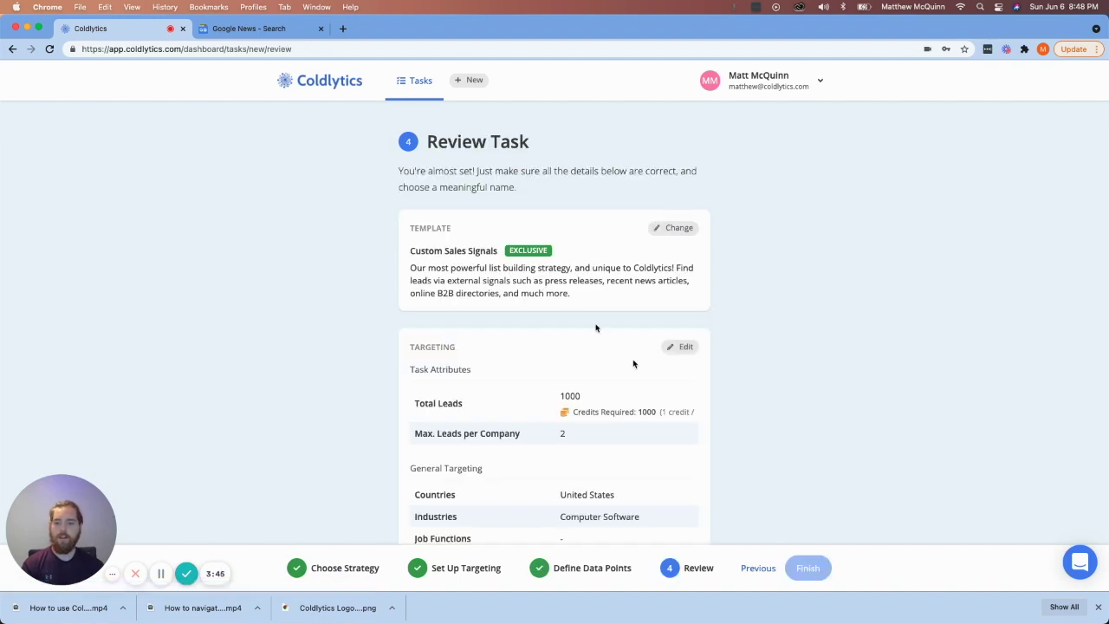
scroll(361, 314, "down", 3)
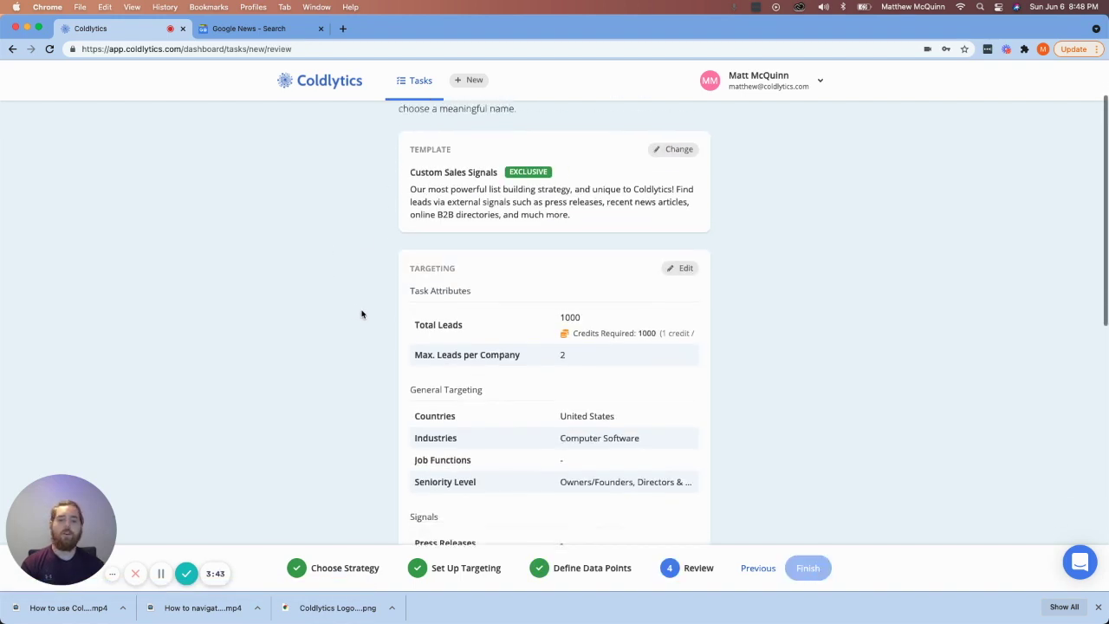
scroll(360, 315, "down", 1)
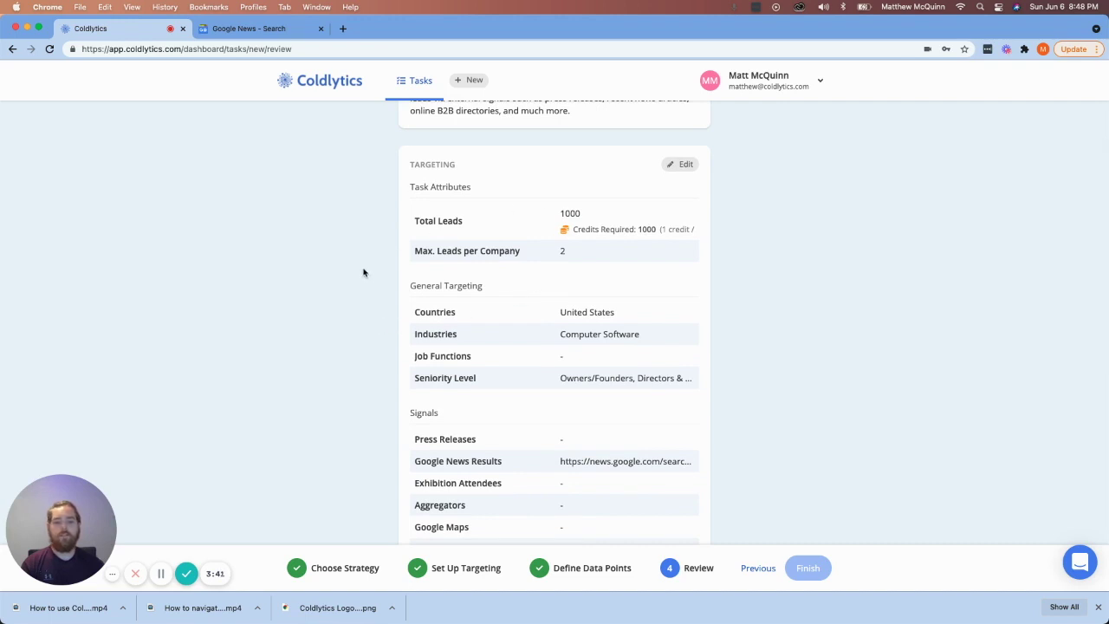
scroll(363, 272, "down", 1)
scroll(421, 277, "down", 1)
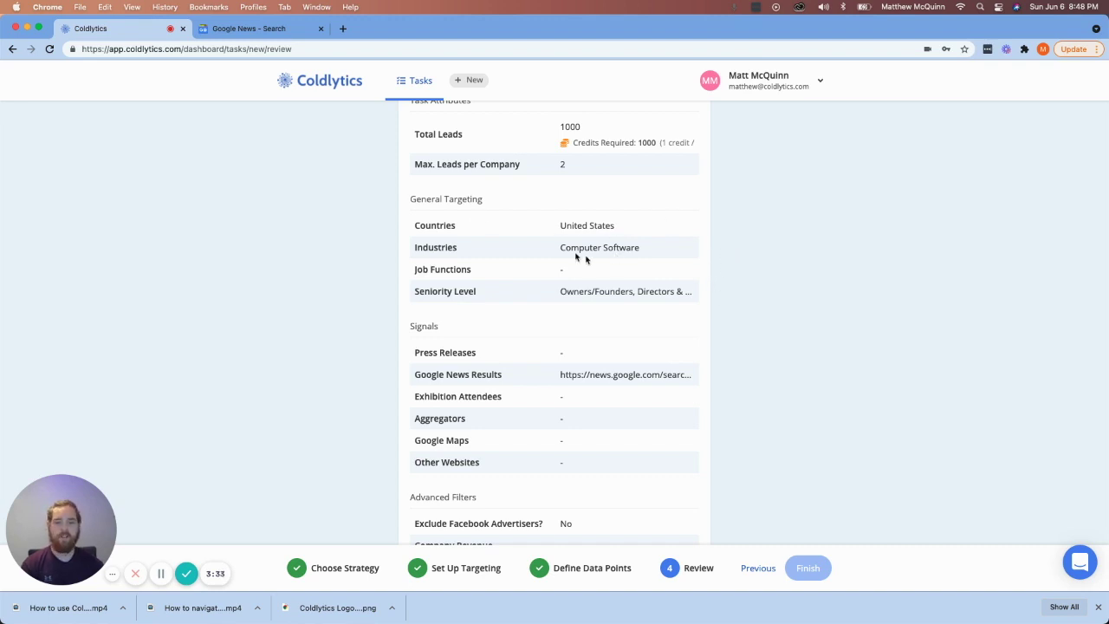
scroll(376, 229, "down", 5)
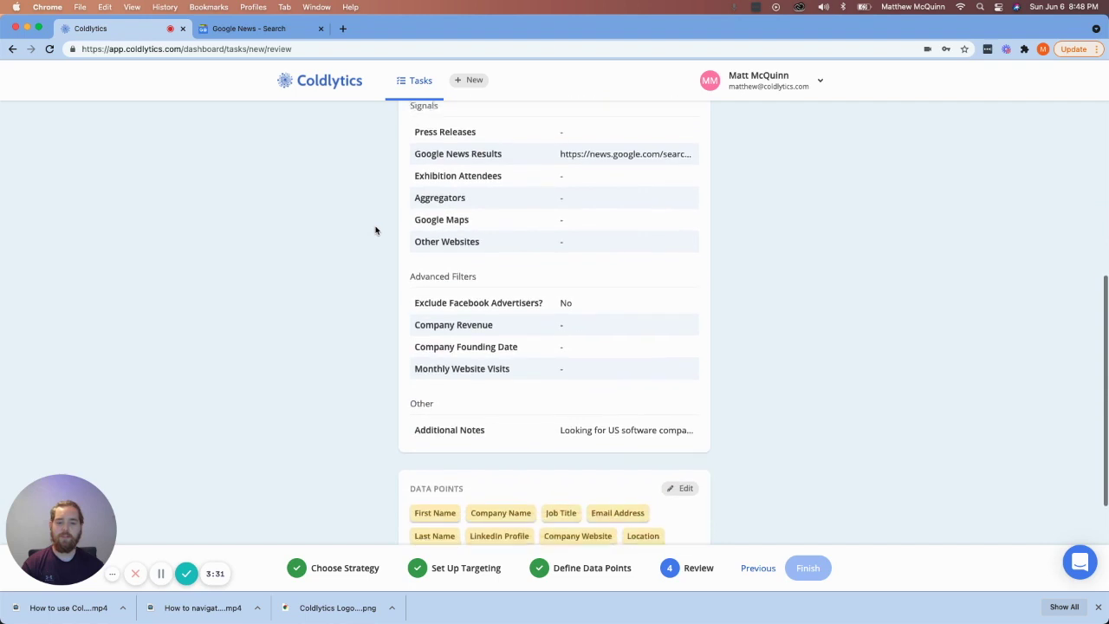
scroll(376, 229, "down", 1)
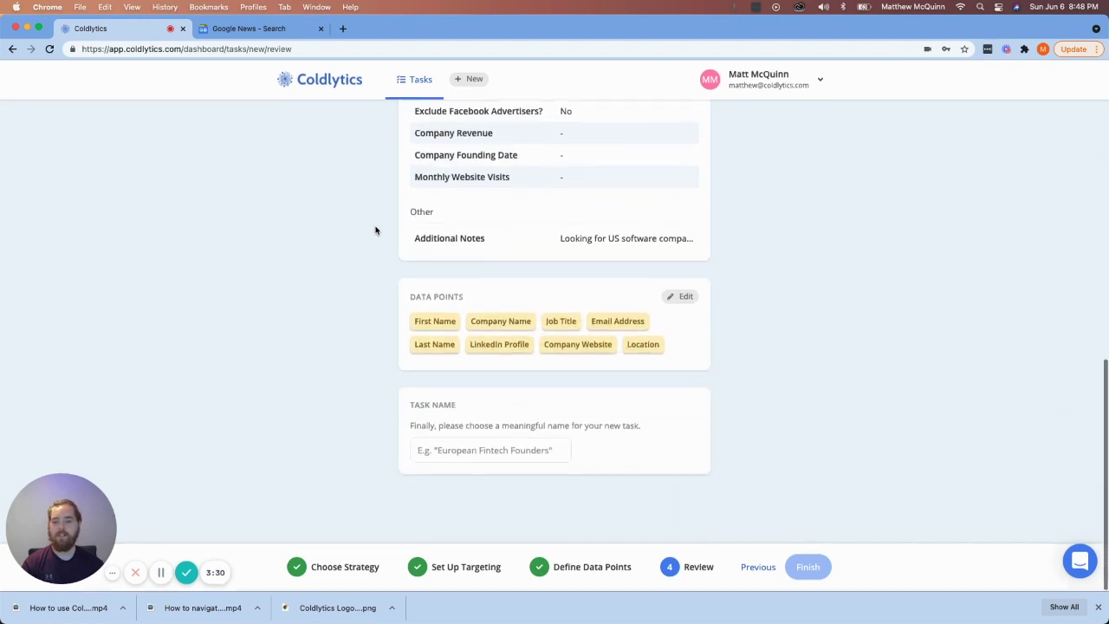
Name the task "Series A Software US" and finish creating it
left_click(510, 450)
type("Series ")
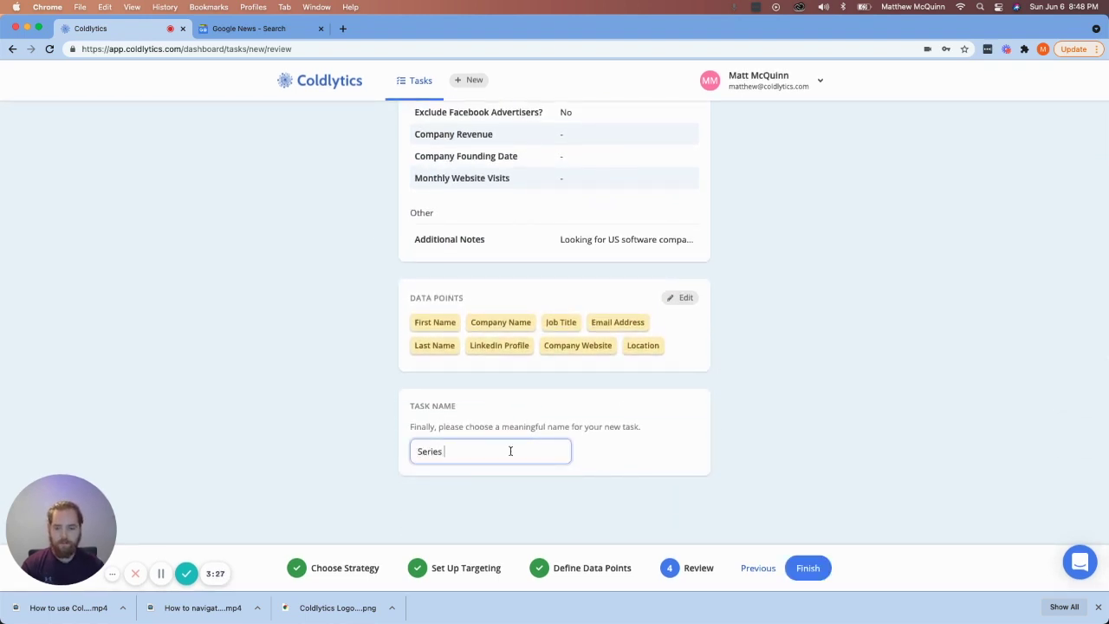
type("A Softwar")
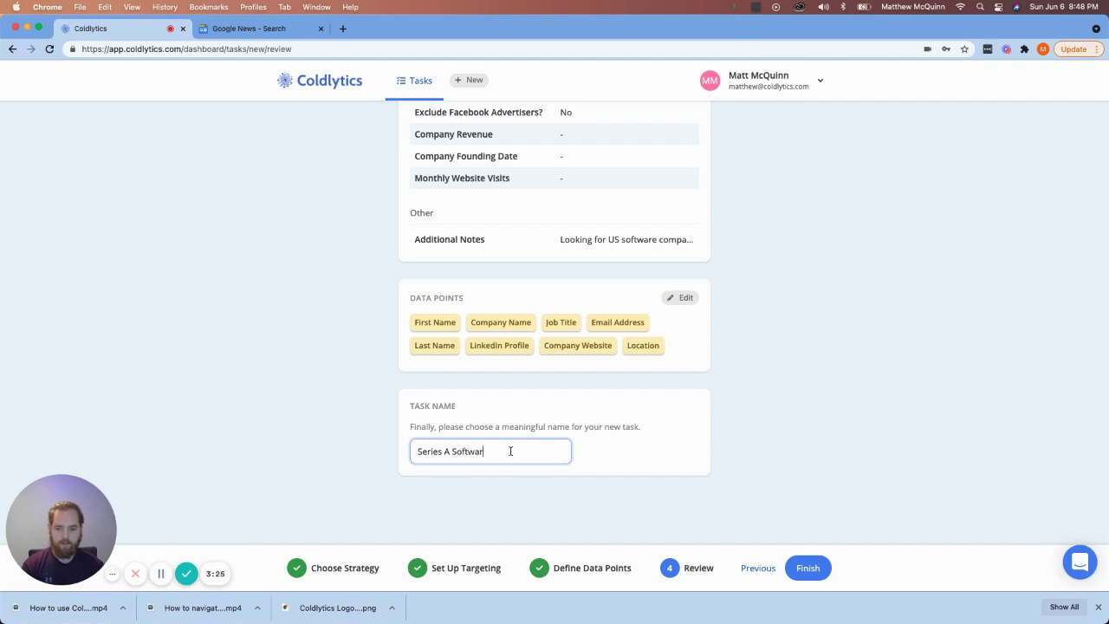
type("e US")
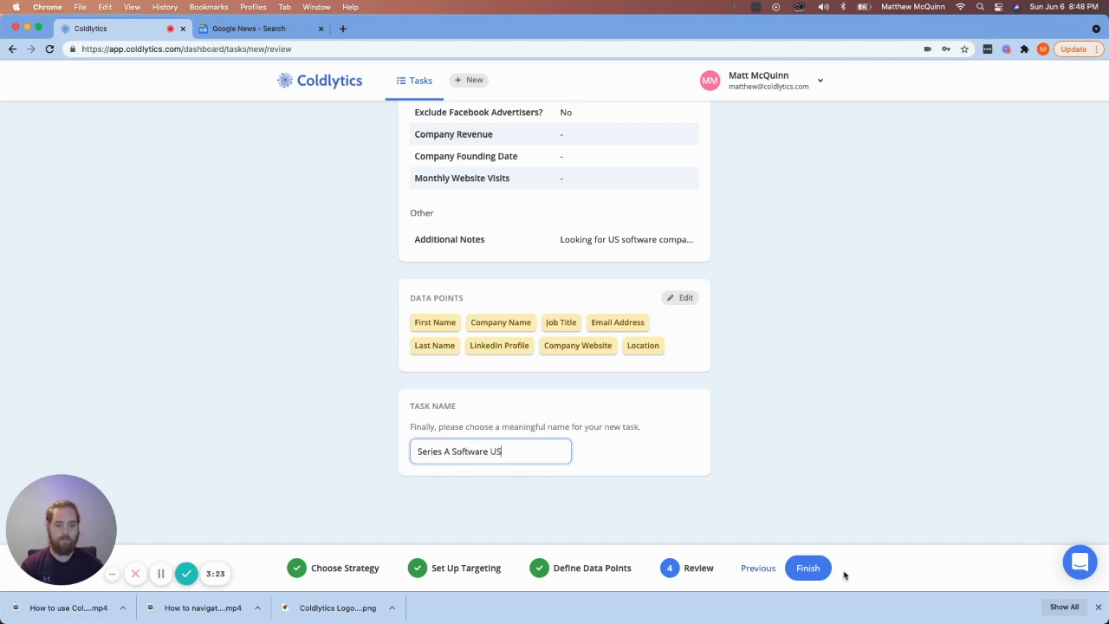
left_click(808, 568)
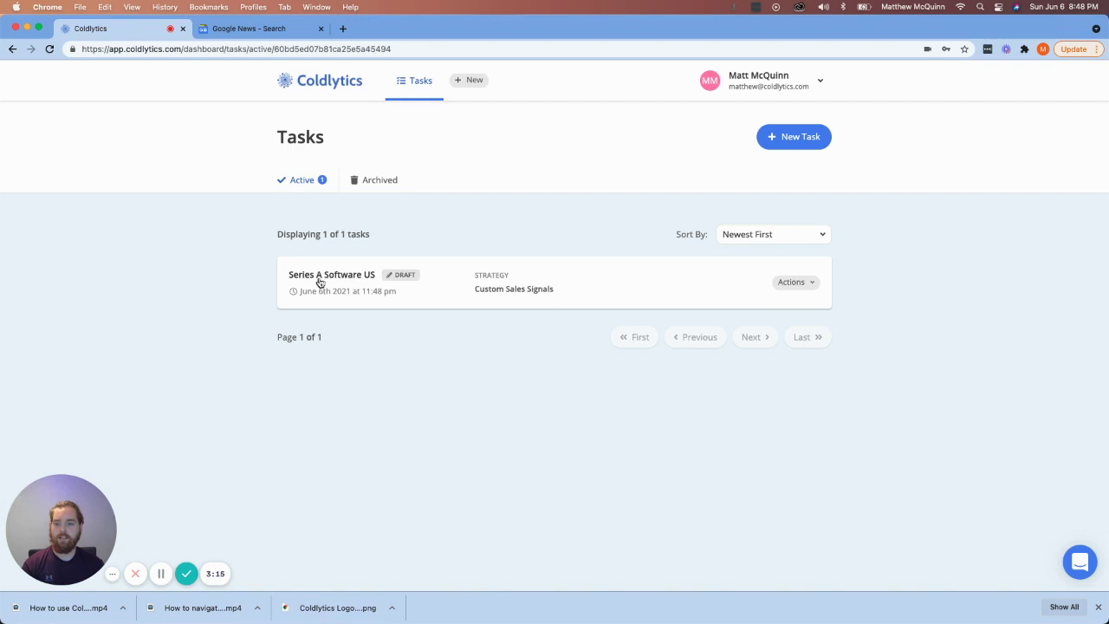
View the actions available for the Series A Software US draft, and open the account menu to check the credits
left_click(794, 283)
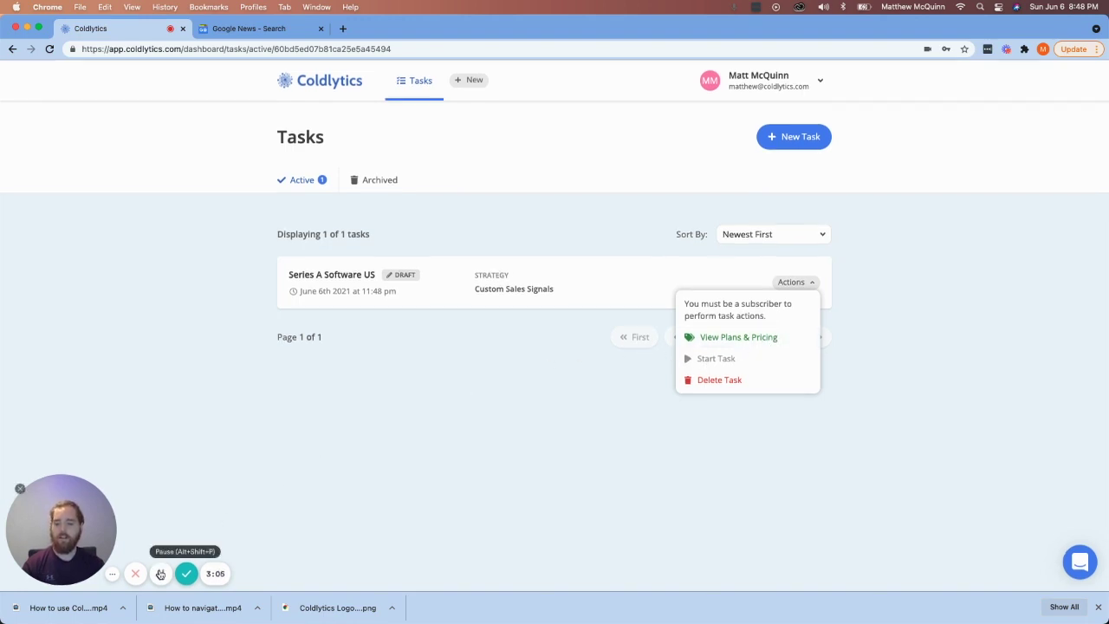
left_click(162, 573)
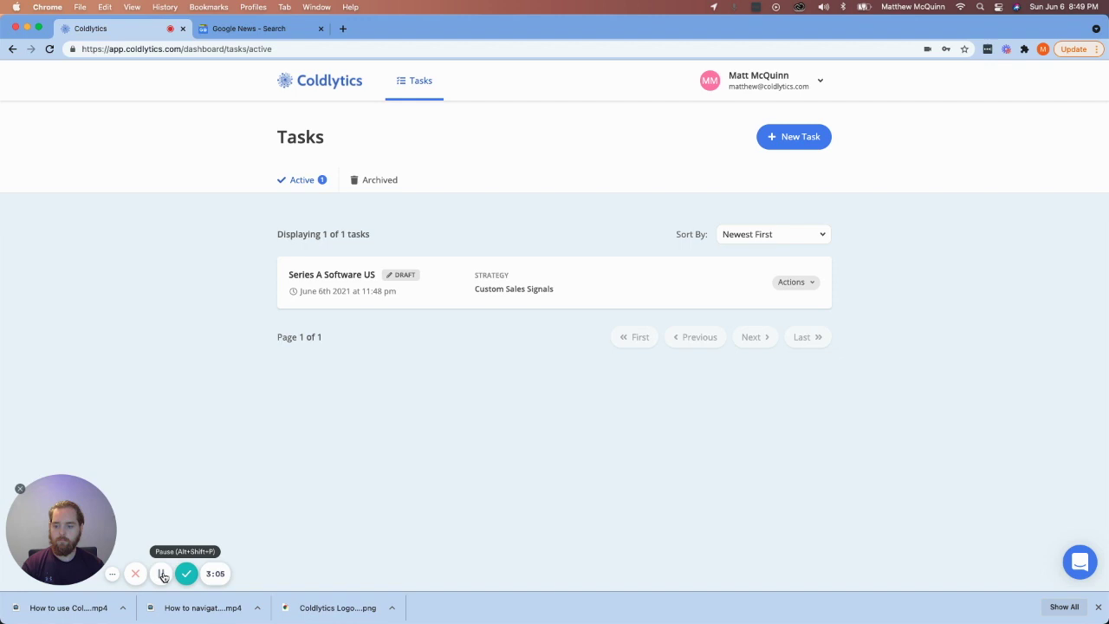
left_click(823, 81)
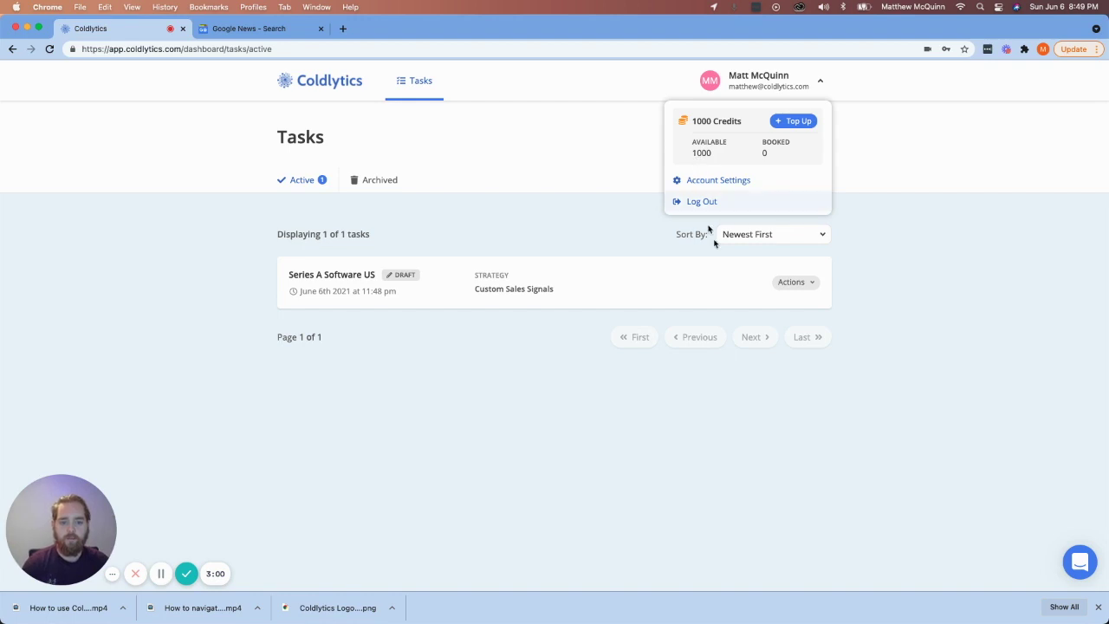
Start the Series A Software US task, reviewing the editing restriction and credit requirements before confirming
left_click(811, 287)
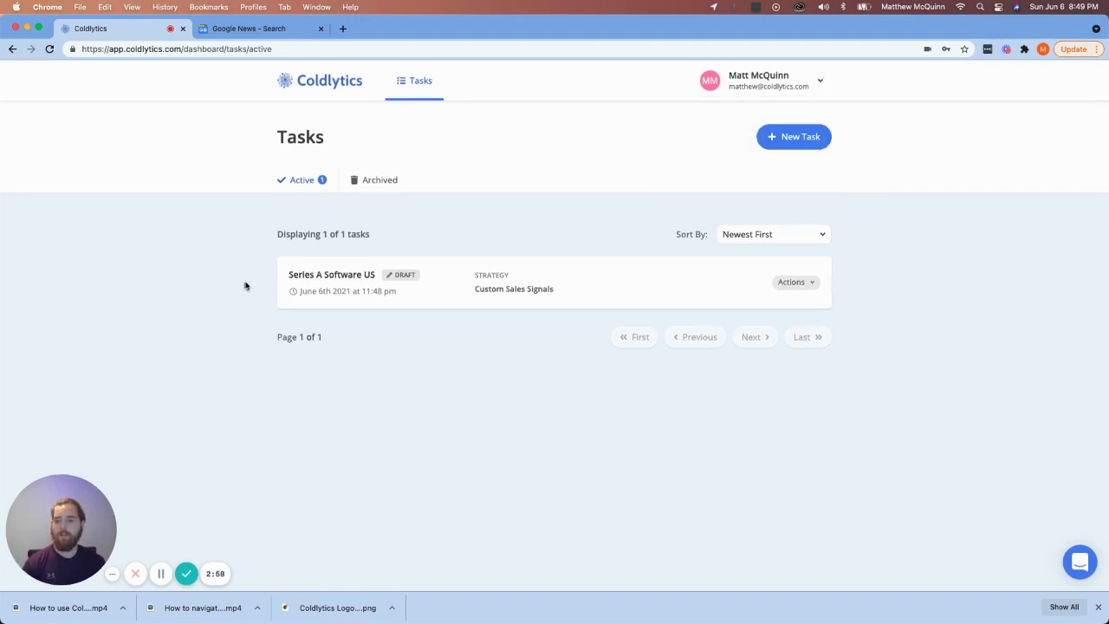
left_click(798, 284)
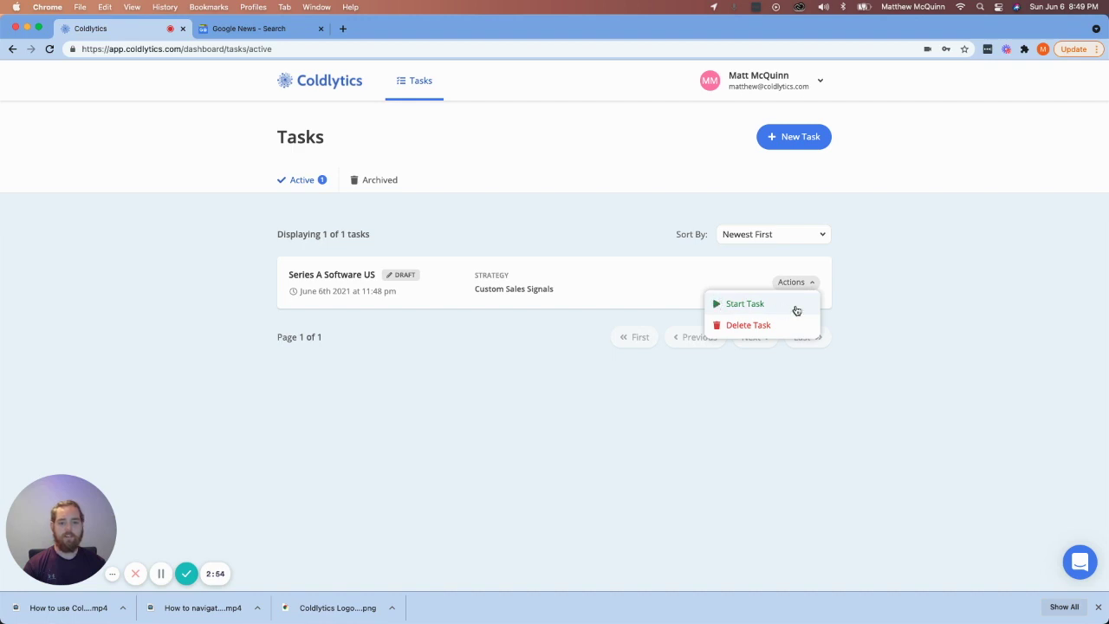
left_click(796, 307)
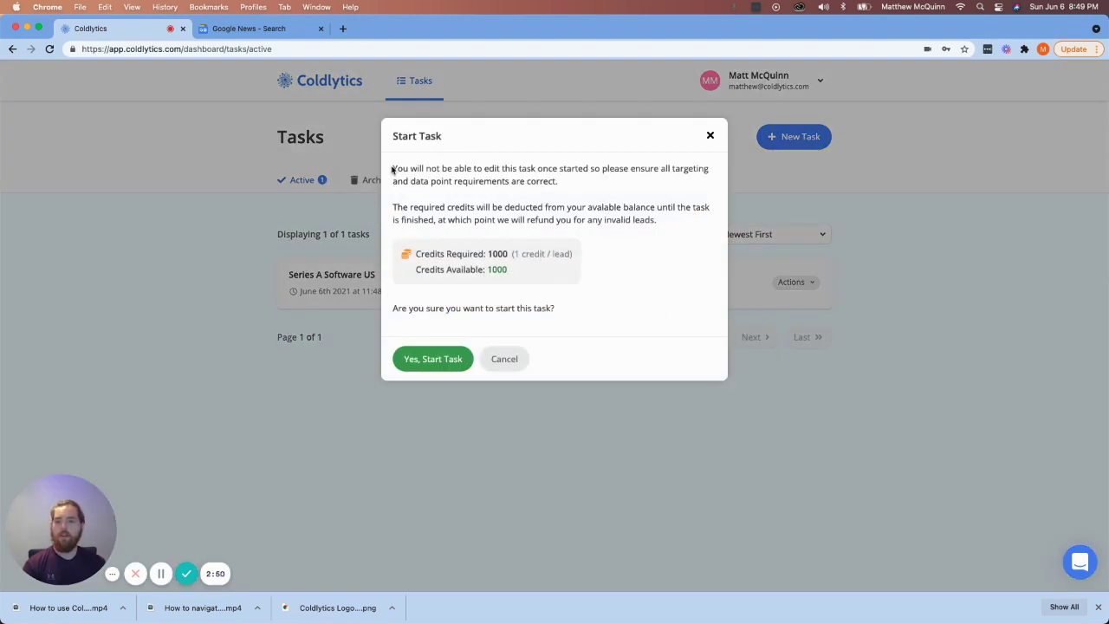
left_click_drag(392, 169, 650, 283)
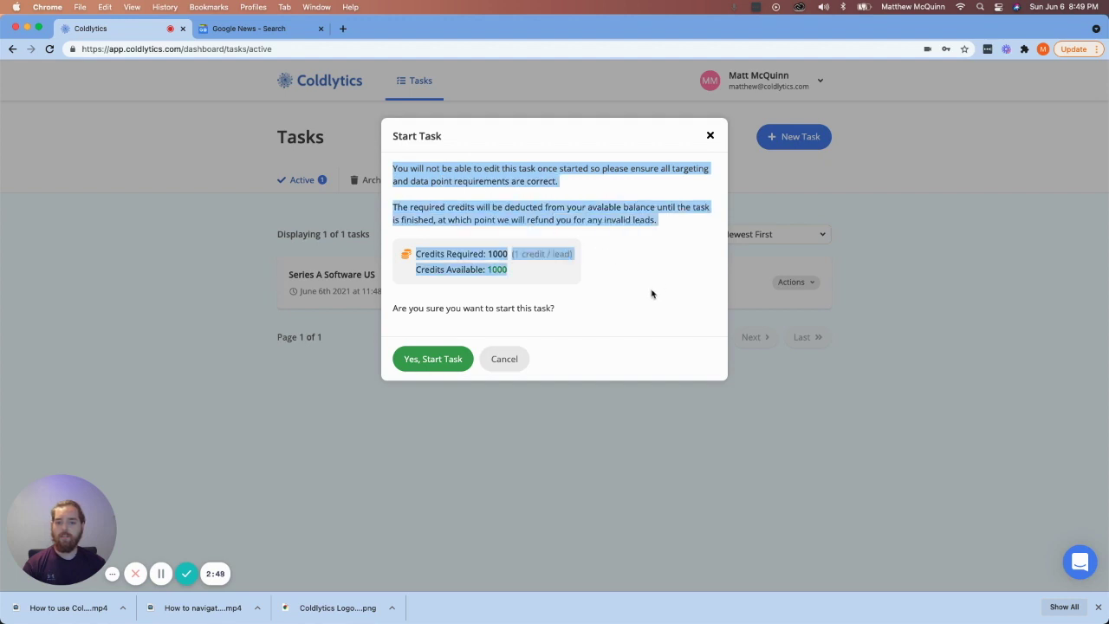
left_click(651, 294)
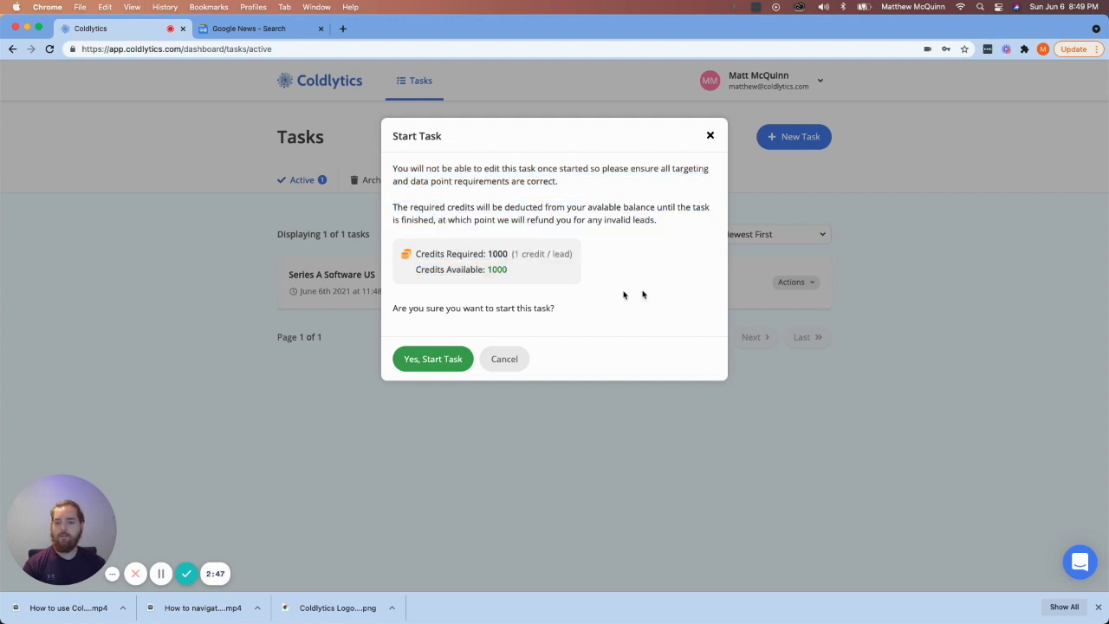
left_click(436, 363)
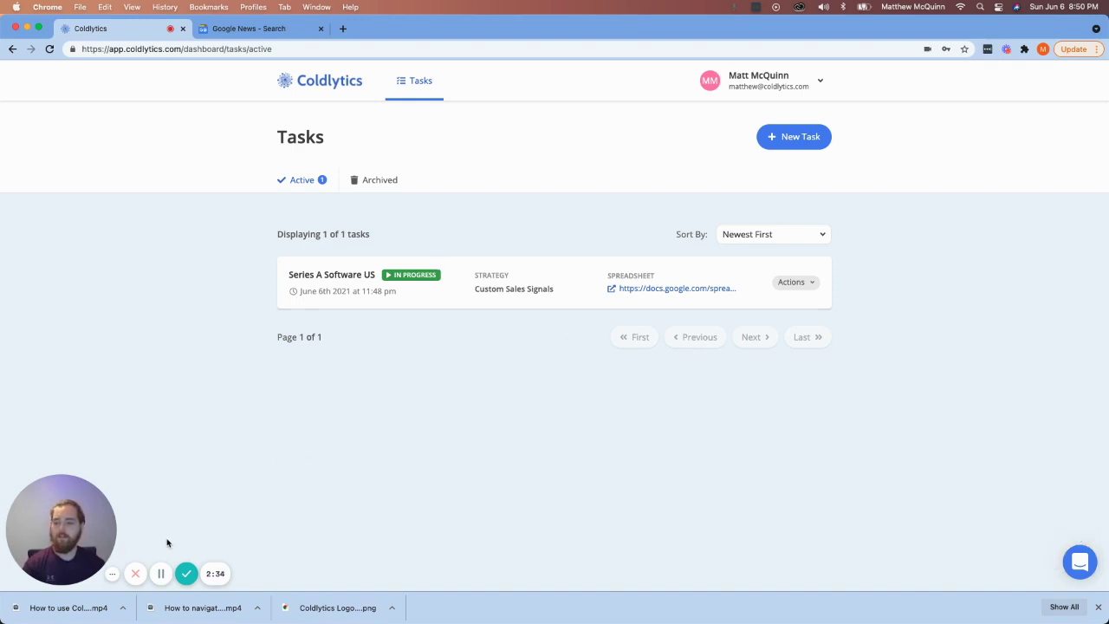
left_click(160, 573)
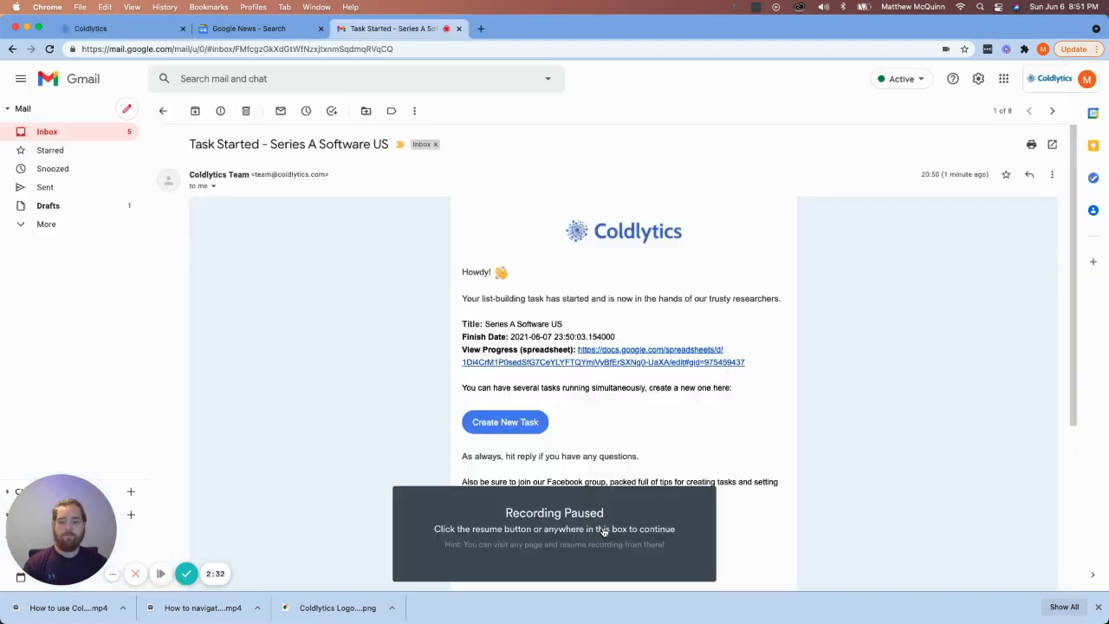
left_click(603, 530)
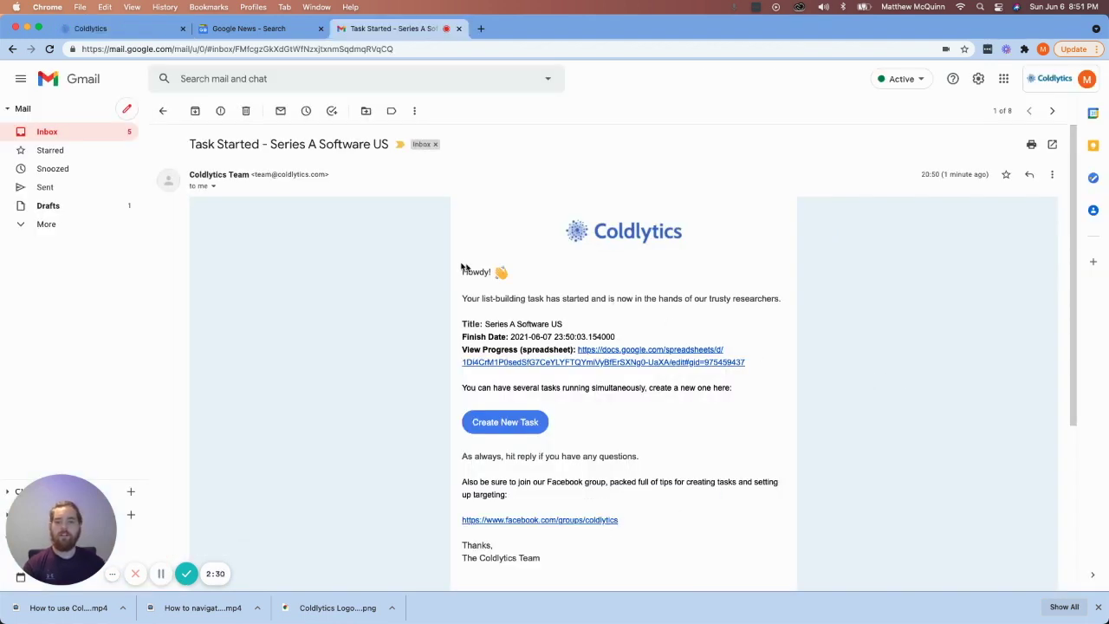
Open the progress spreadsheet linked in the Gmail task-started message and examine its filters, notes and lead data columns
scroll(451, 286, "down", 2)
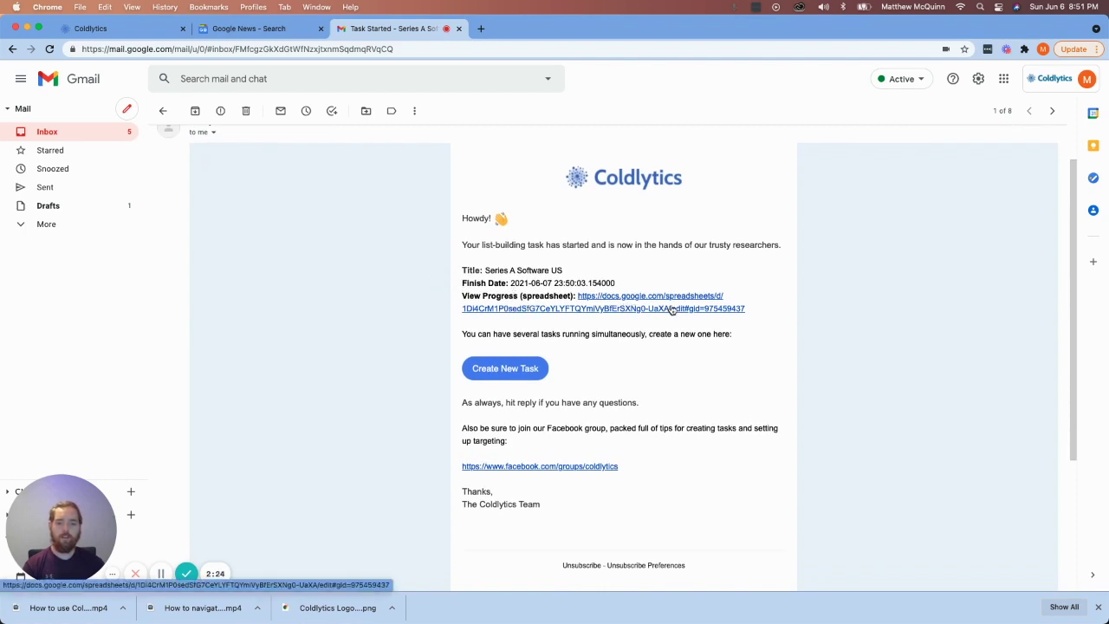
left_click(673, 309)
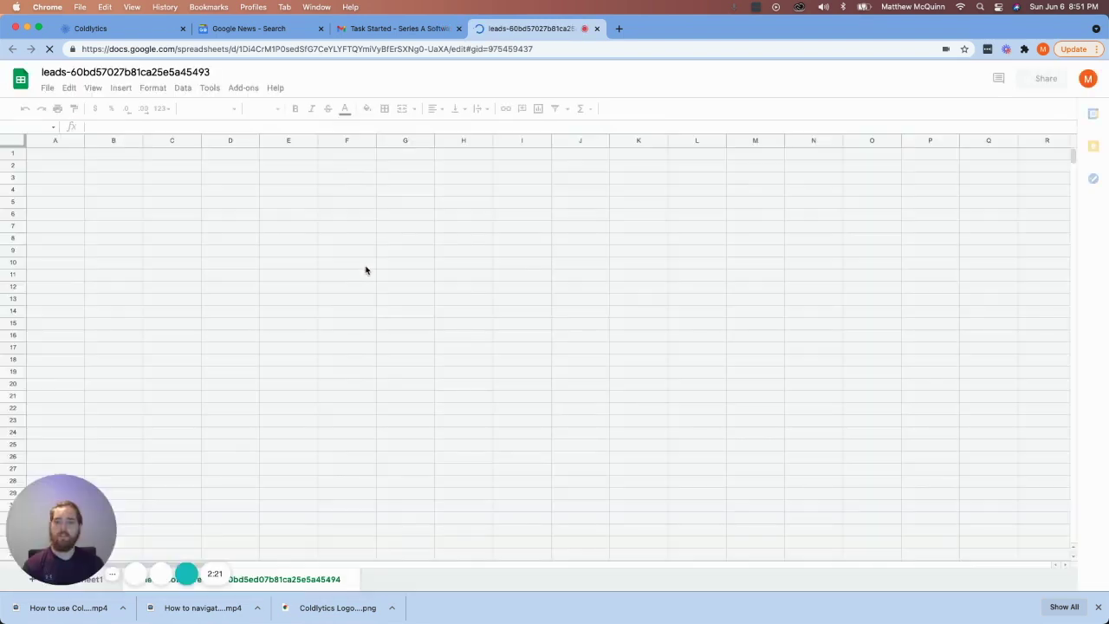
left_click_drag(48, 269, 485, 540)
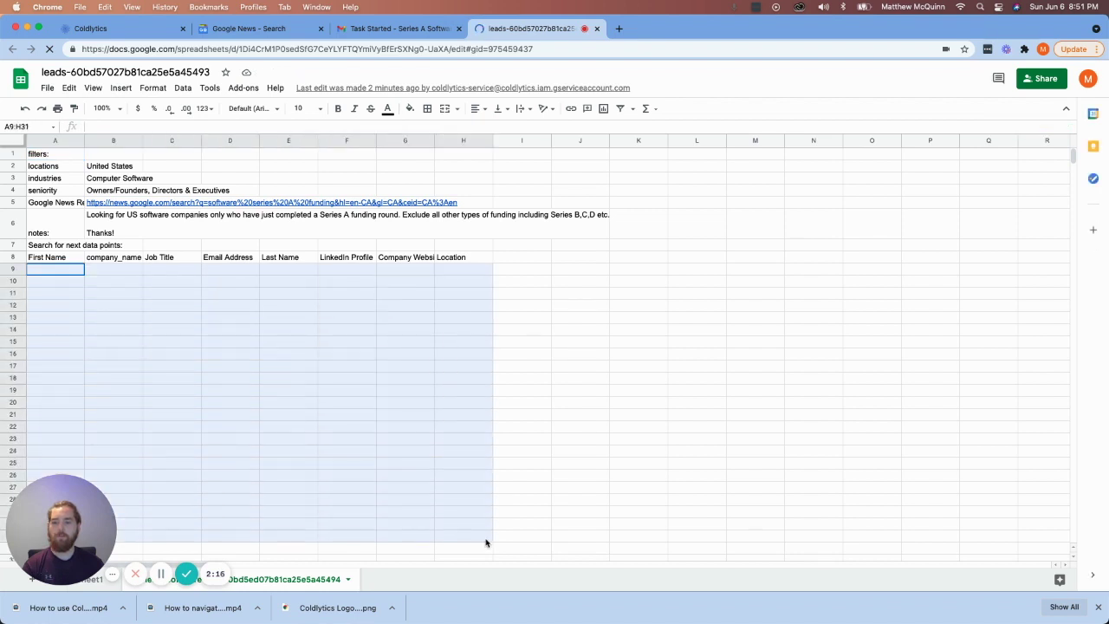
left_click(595, 438)
left_click(240, 162)
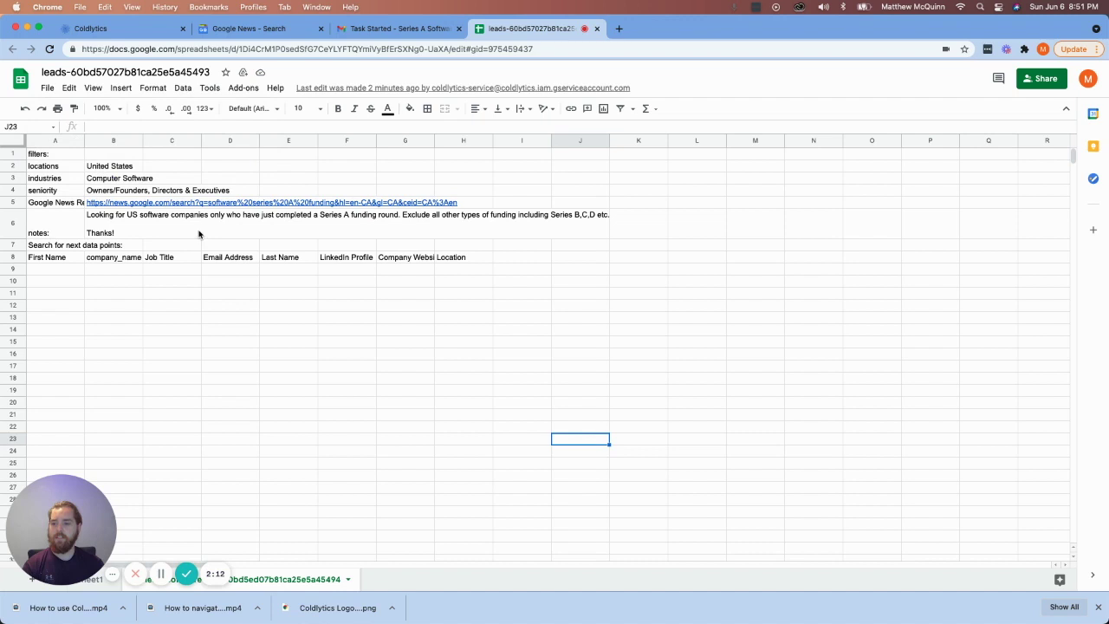
left_click(199, 234)
left_click(139, 232)
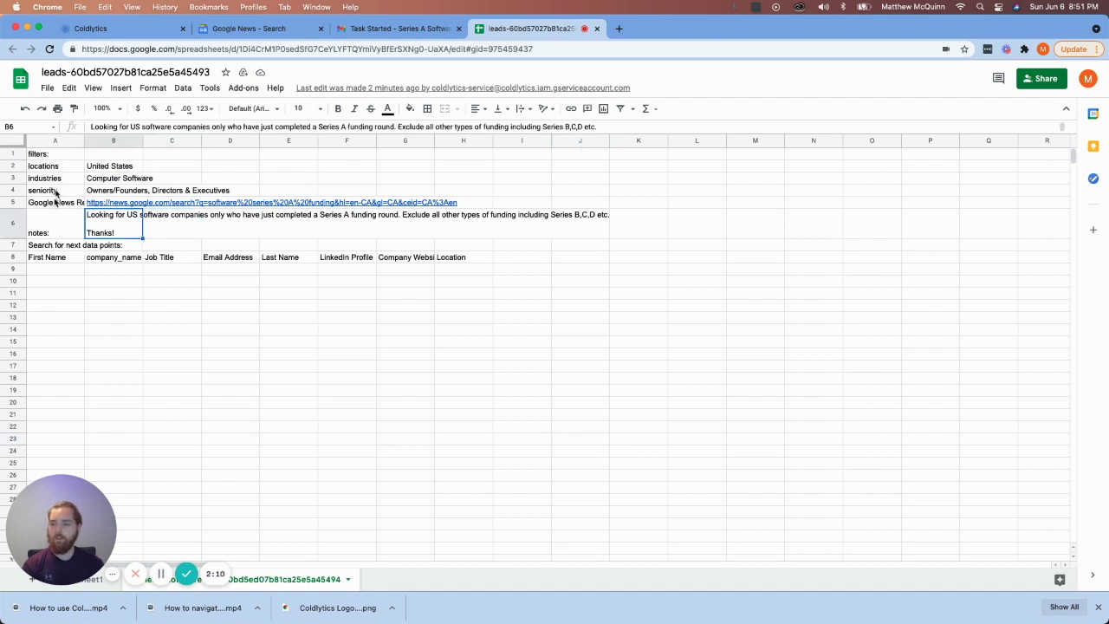